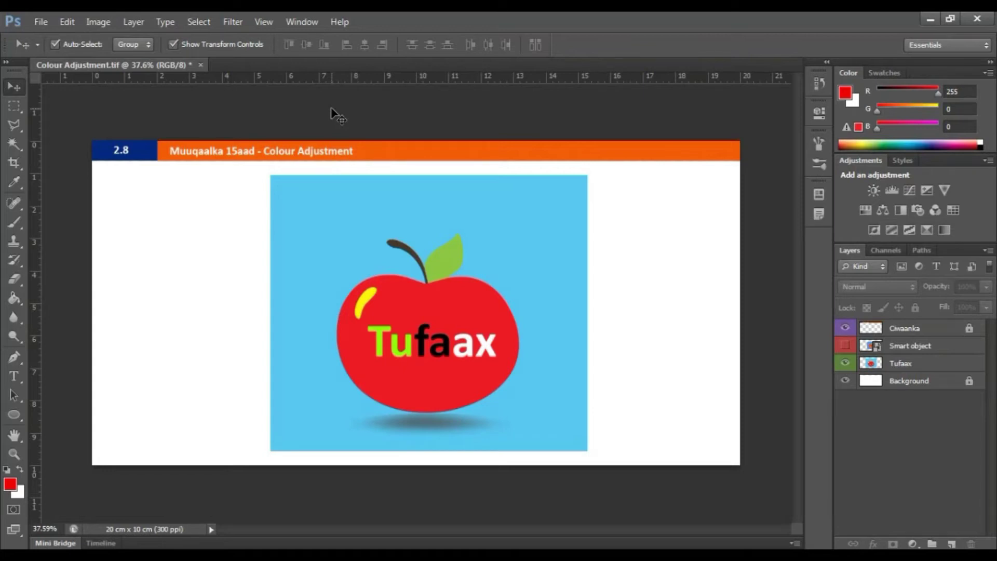
# Open the Colour Adjustment file from Photoshop Tutorial, 2.Essential Practice, 2.8 Colour adjustments in photoshop
pyautogui.hotkey('ctrl', 'o')
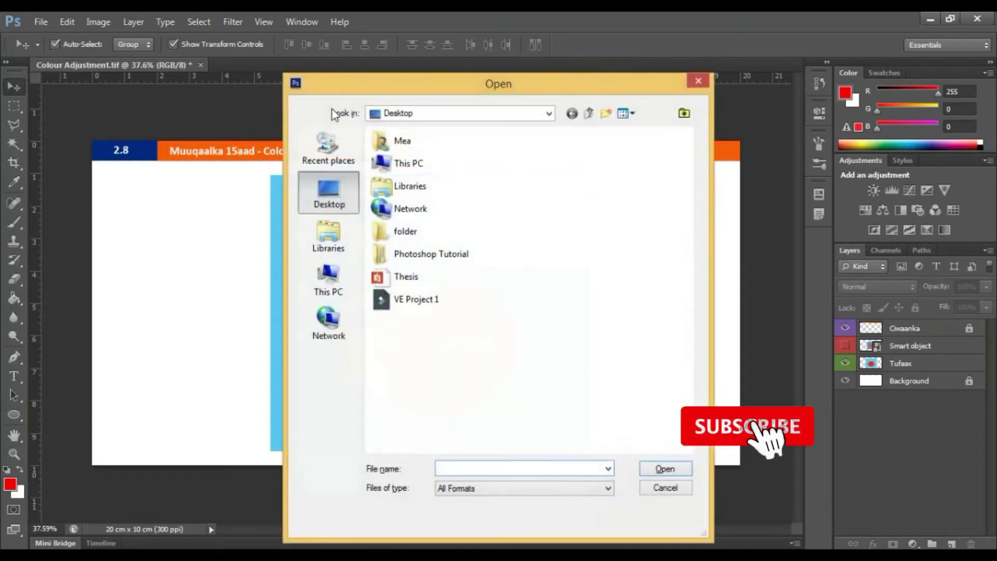
pyautogui.doubleClick(444, 260)
pyautogui.doubleClick(442, 184)
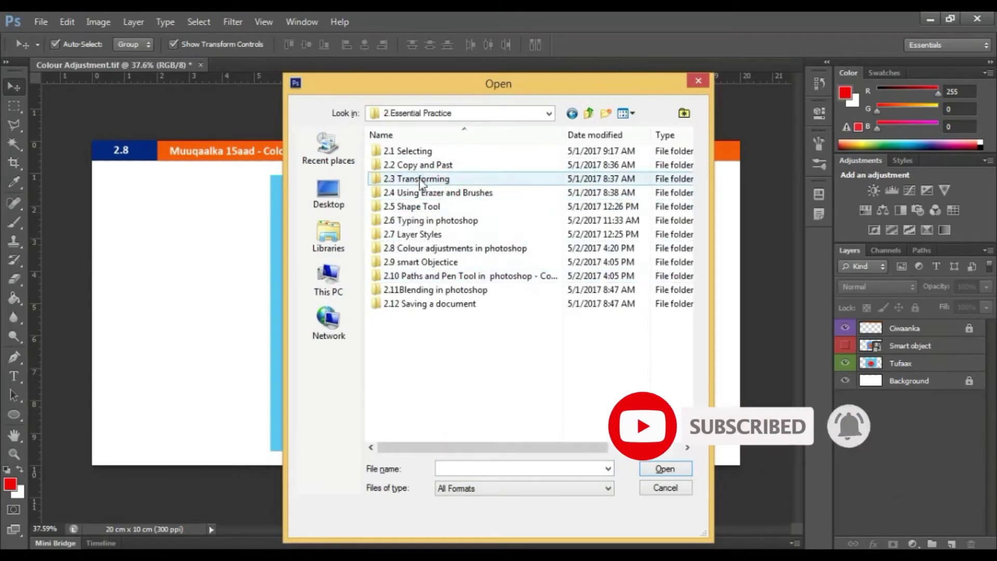
pyautogui.doubleClick(410, 248)
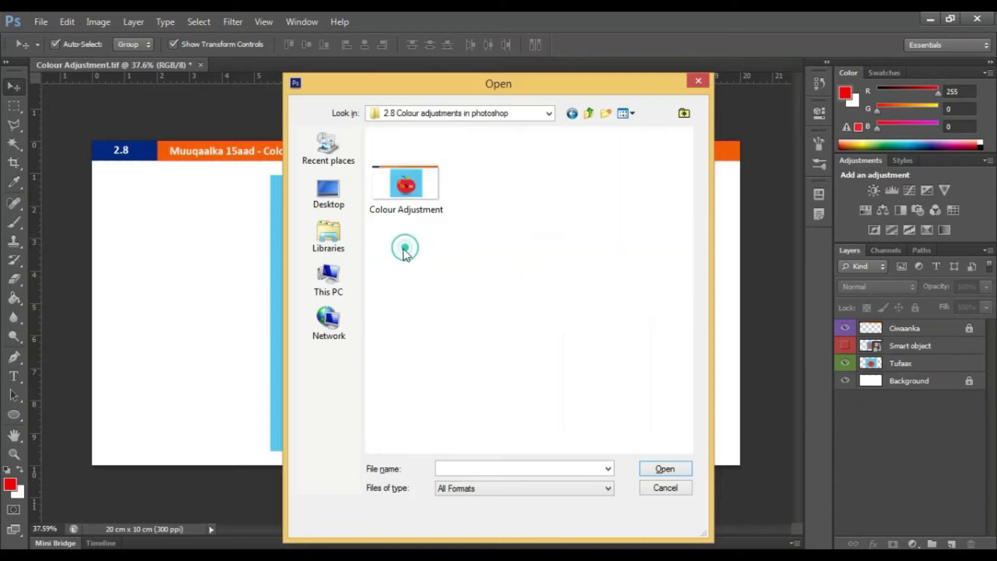
pyautogui.doubleClick(404, 201)
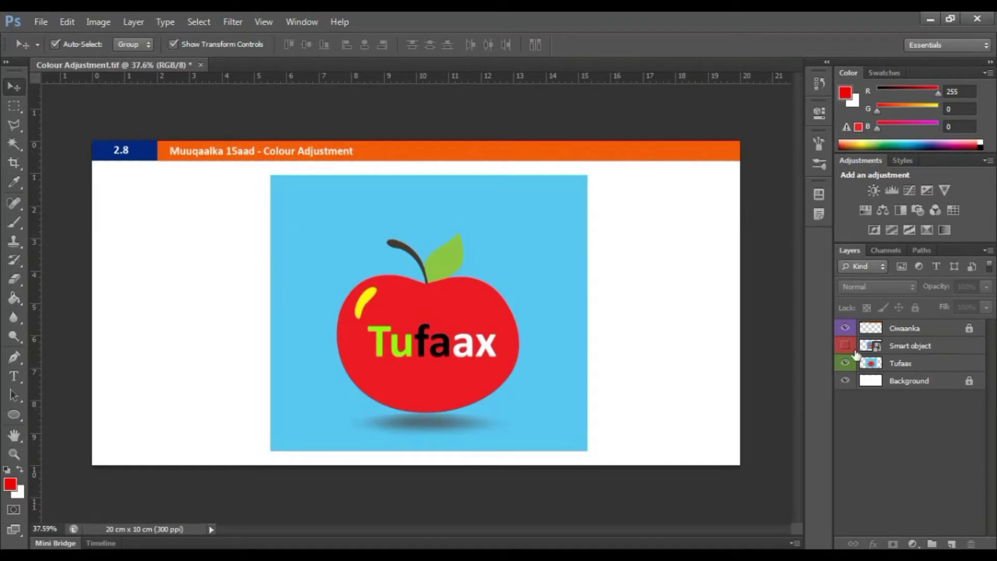
# Select the Tufaax layer containing the apple picture
pyautogui.click(886, 362)
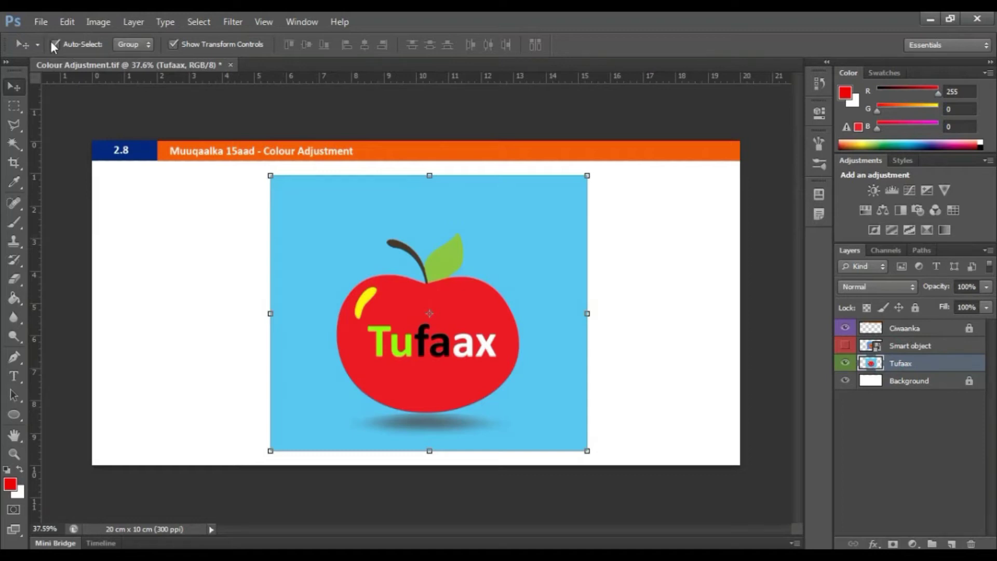
pyautogui.click(627, 292)
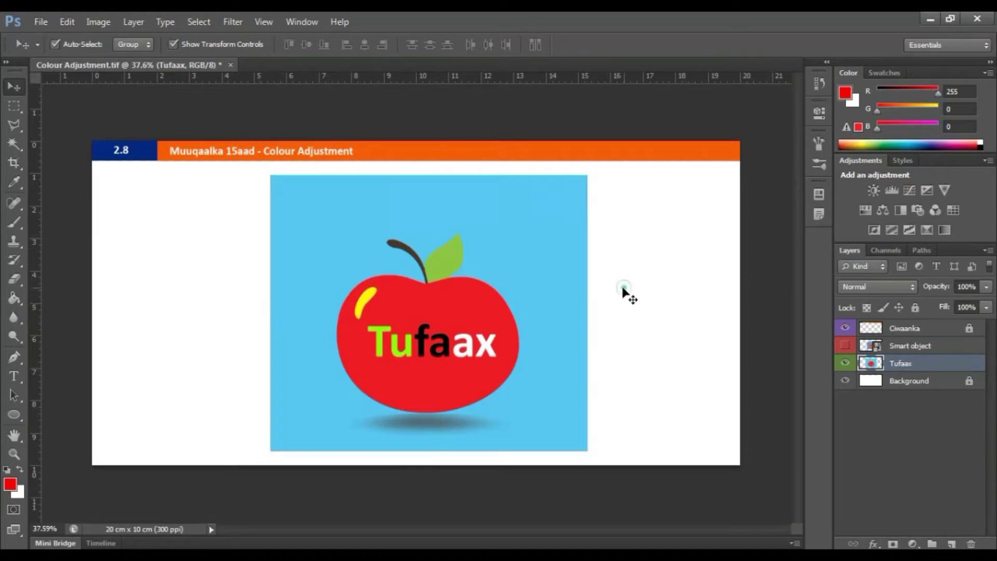
pyautogui.click(487, 311)
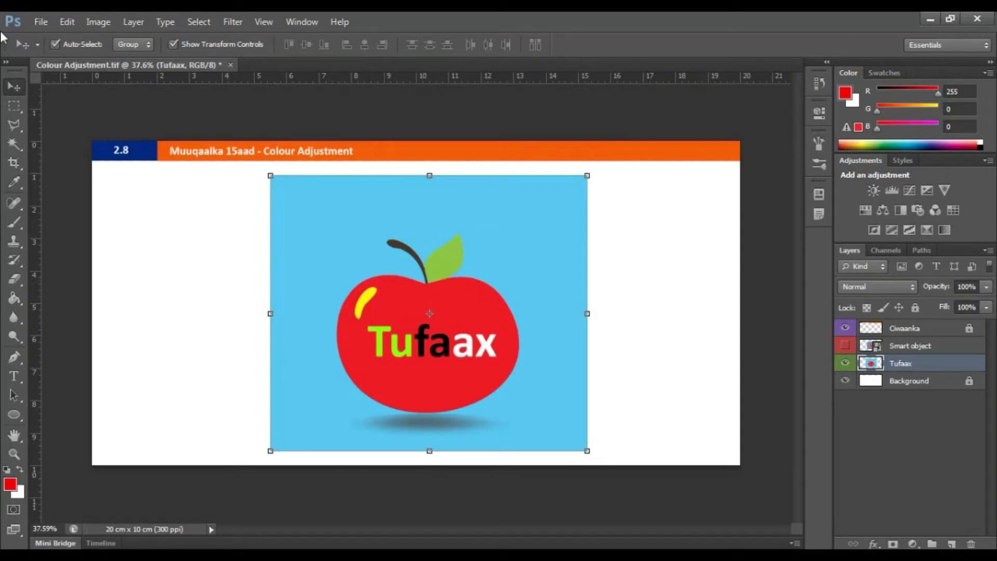
# Start a Brightness/Contrast adjustment on the Tufaax layer and raise the brightness to 24
pyautogui.click(99, 22)
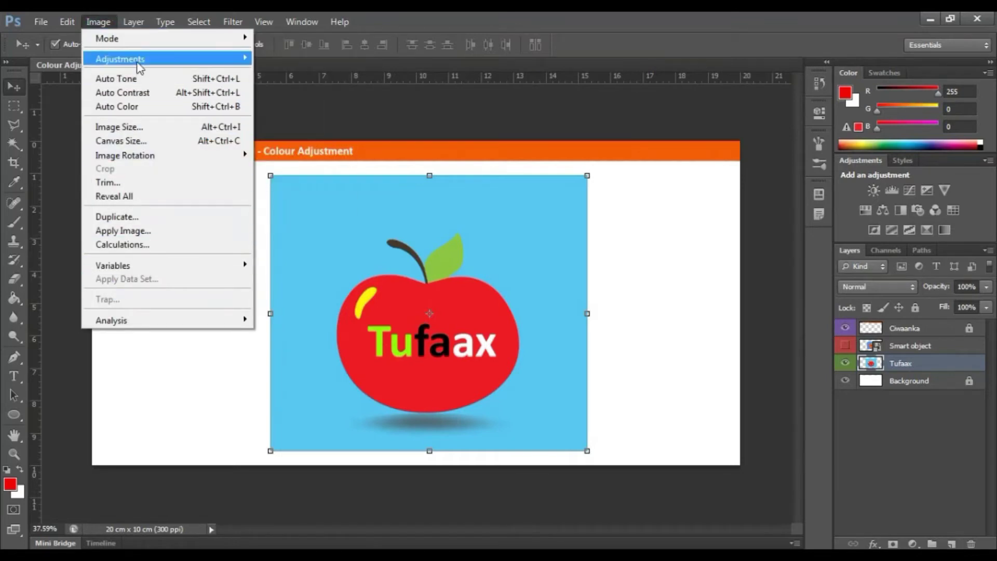
pyautogui.moveTo(139, 66)
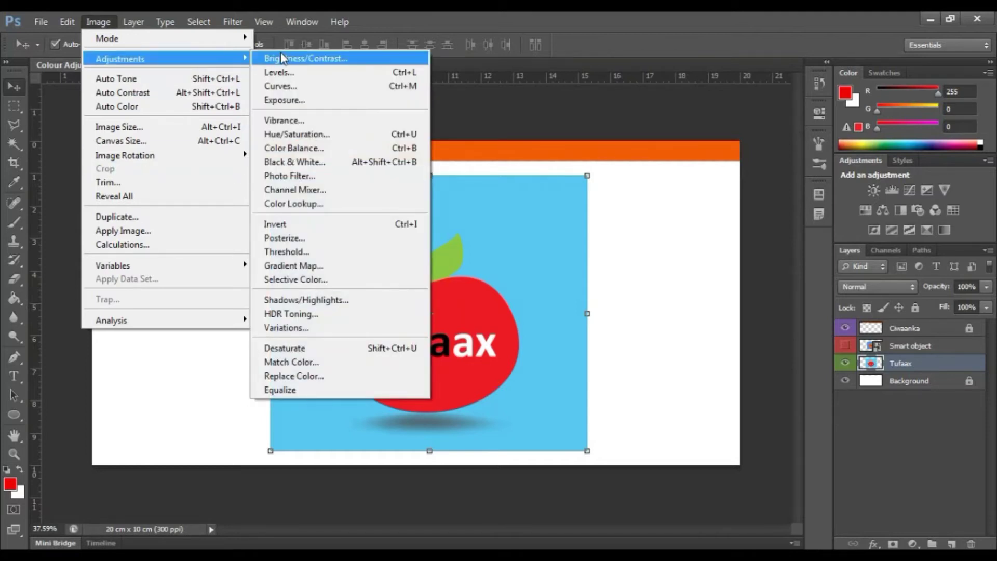
pyautogui.click(310, 59)
pyautogui.moveTo(463, 156); pyautogui.dragTo(562, 156)
pyautogui.moveTo(563, 192)
pyautogui.mouseDown()
pyautogui.moveTo(510, 193)
pyautogui.moveTo(575, 189)
pyautogui.mouseUp()
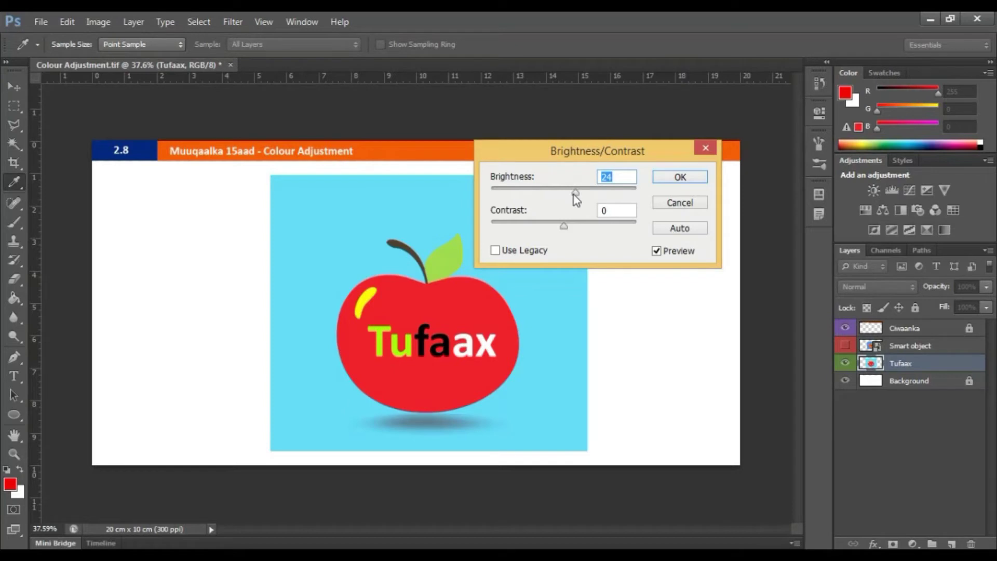
# Try other brightness values, ending at 14, and discard the Brightness/Contrast adjustment
pyautogui.moveTo(574, 194)
pyautogui.mouseDown()
pyautogui.moveTo(523, 197)
pyautogui.moveTo(578, 201)
pyautogui.moveTo(559, 201)
pyautogui.mouseUp()
pyautogui.write('4545')
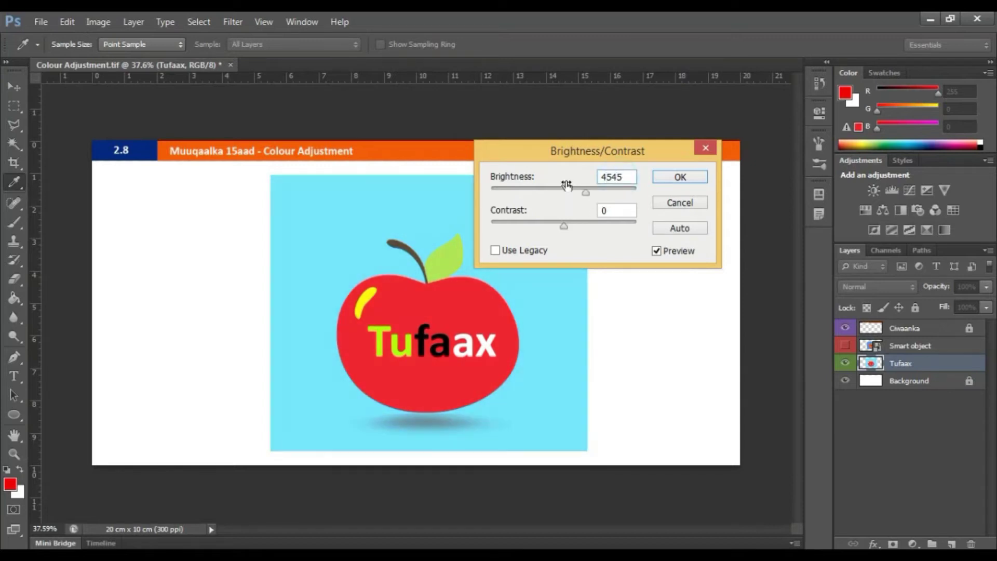
pyautogui.press('BackSpace')
pyautogui.press('BackSpace')
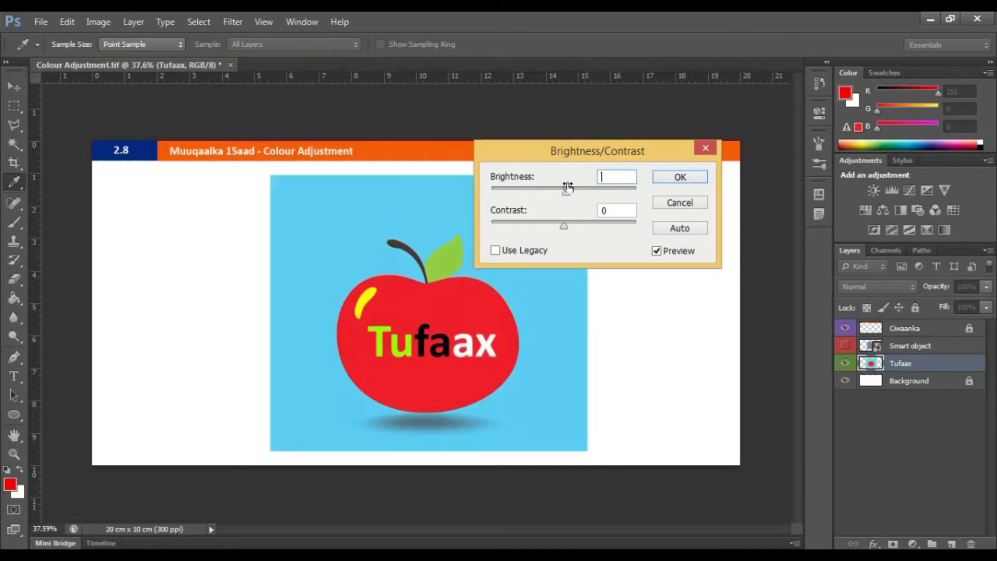
pyautogui.click(574, 197)
pyautogui.moveTo(575, 197)
pyautogui.mouseDown()
pyautogui.moveTo(563, 202)
pyautogui.moveTo(577, 205)
pyautogui.moveTo(571, 192)
pyautogui.mouseUp()
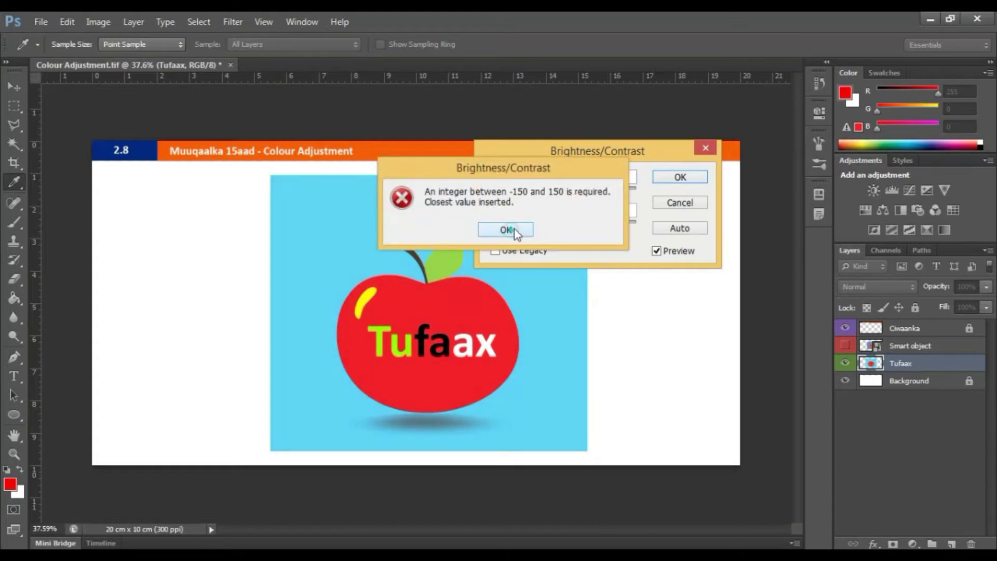
pyautogui.click(514, 229)
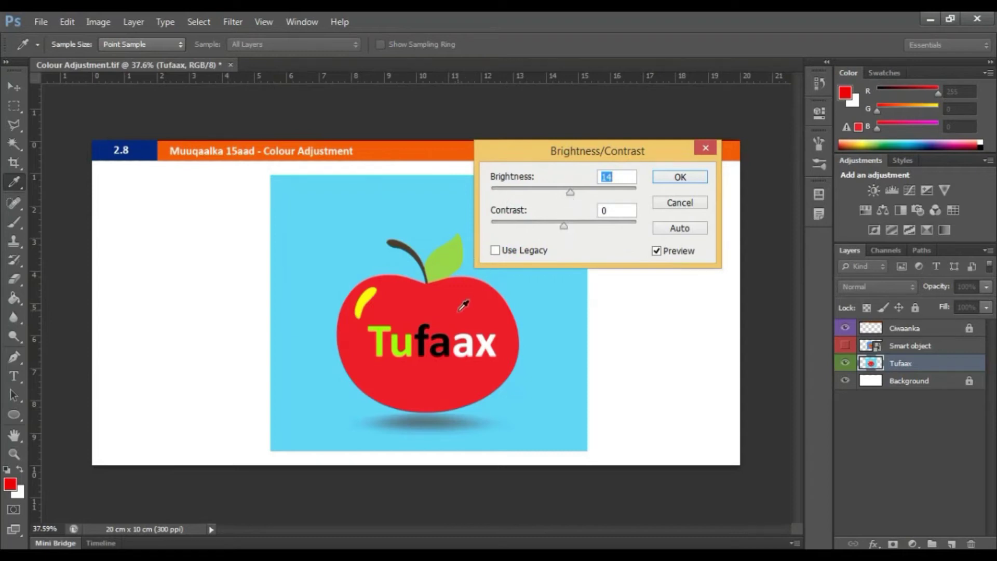
pyautogui.click(668, 204)
pyautogui.press('v')
# Start a new Brightness/Contrast adjustment on the apple layer, raising the brightness to 89 and increasing the contrast
pyautogui.click(99, 21)
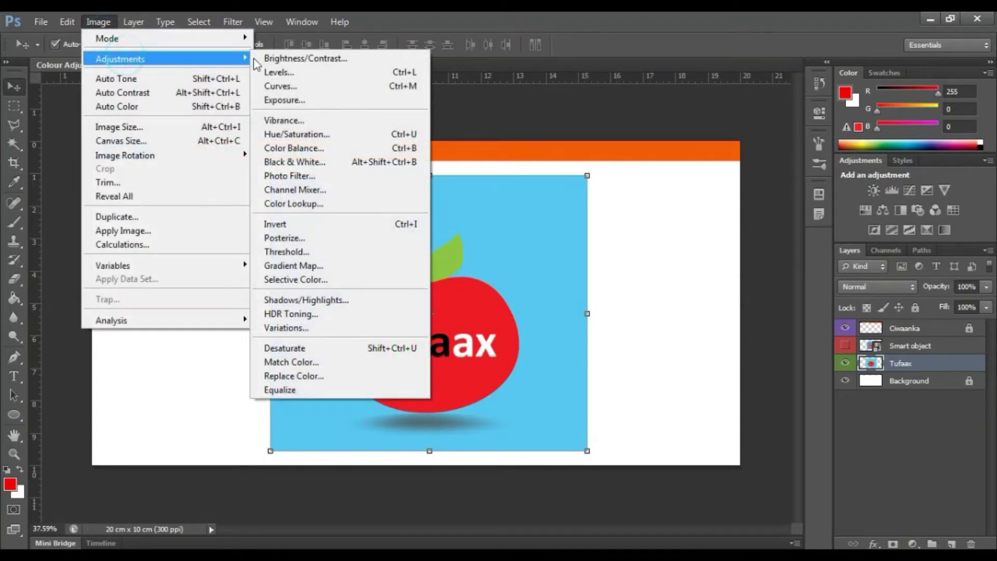
pyautogui.click(263, 59)
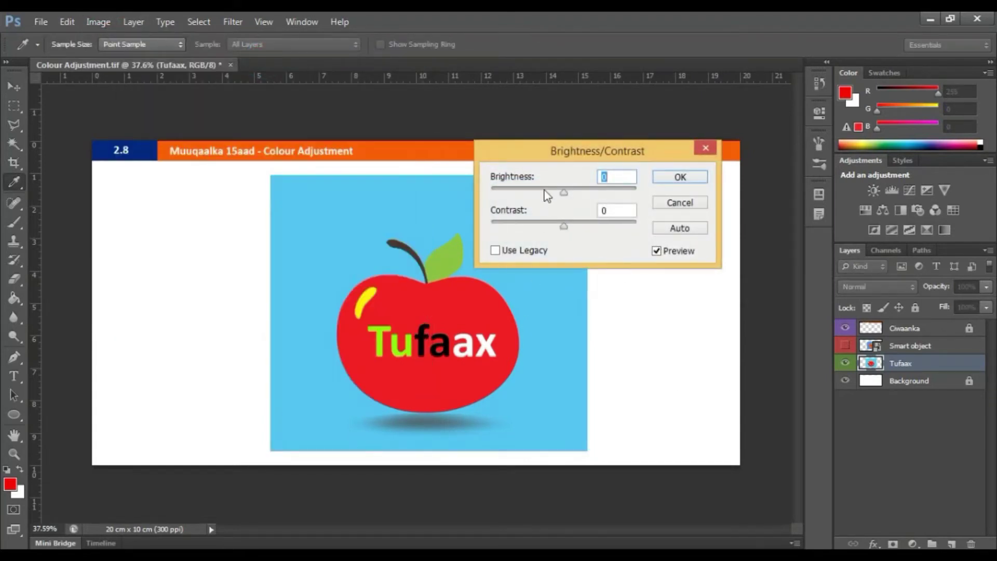
pyautogui.moveTo(563, 193); pyautogui.dragTo(607, 201)
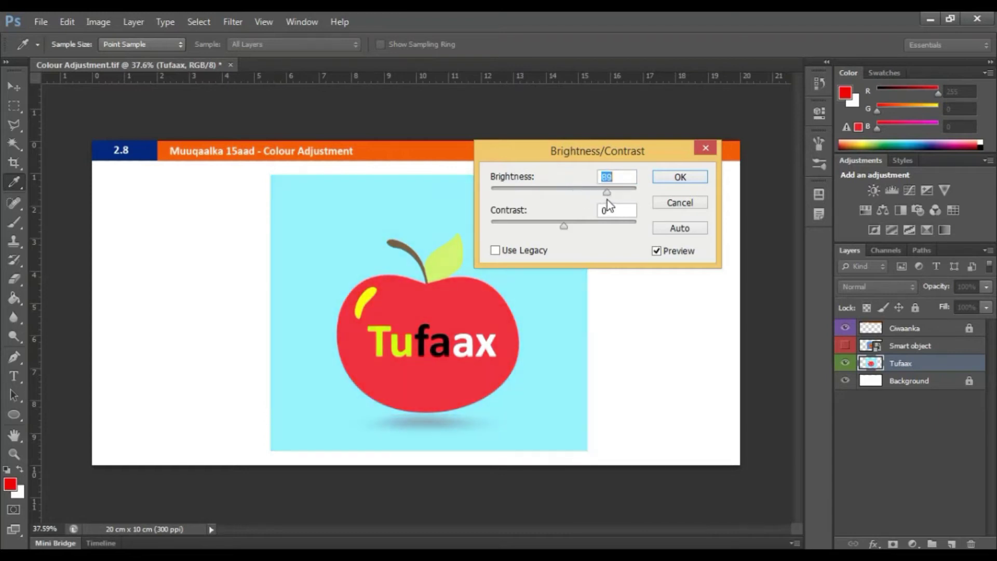
pyautogui.moveTo(565, 227); pyautogui.dragTo(635, 245)
# Apply the adjustment with contrast 16 and brightness darker than -24, and undo it
pyautogui.click(573, 226)
pyautogui.click(613, 191)
pyautogui.moveTo(598, 191); pyautogui.dragTo(556, 191)
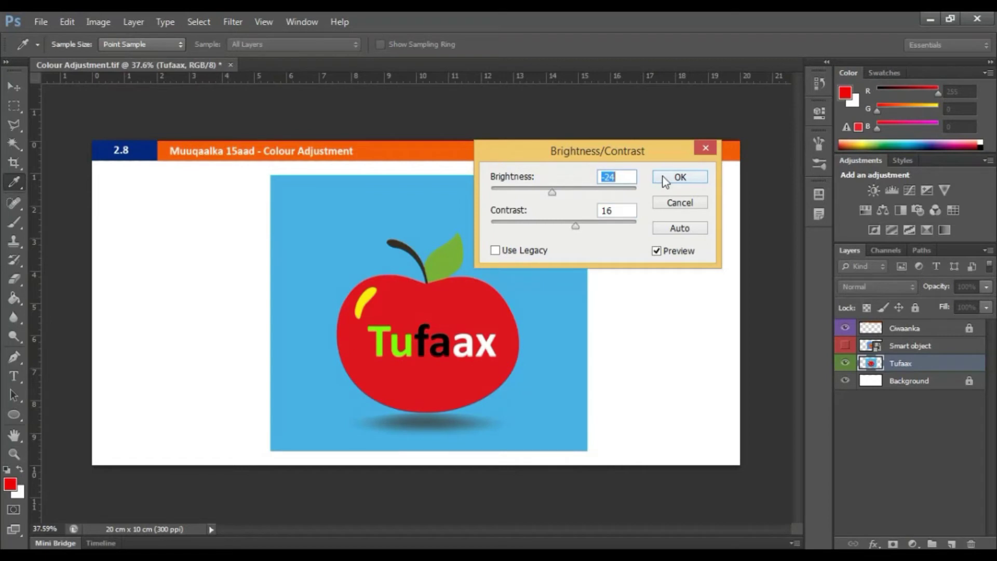
pyautogui.click(525, 191)
pyautogui.click(665, 180)
pyautogui.press('v')
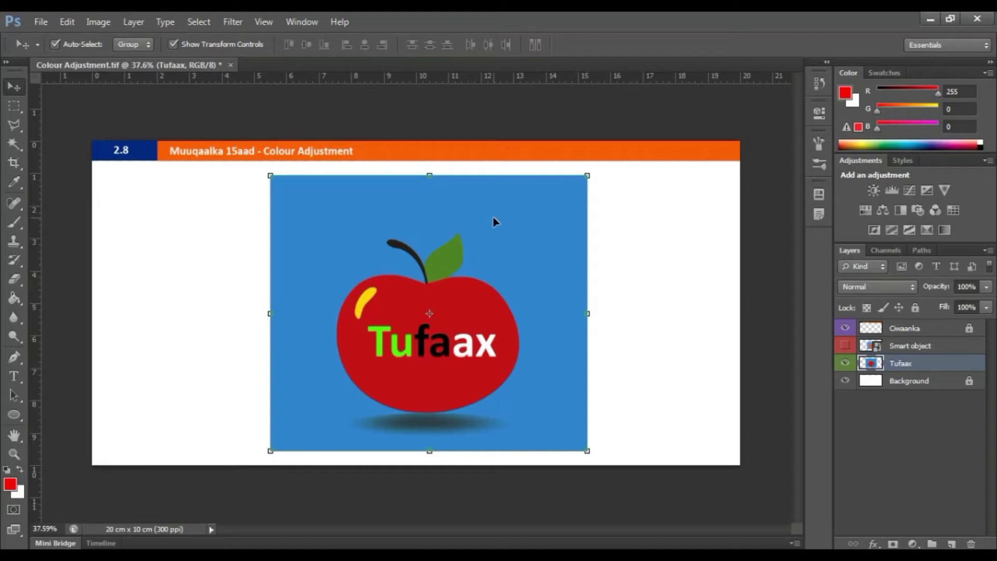
pyautogui.hotkey('ctrl', 'z')
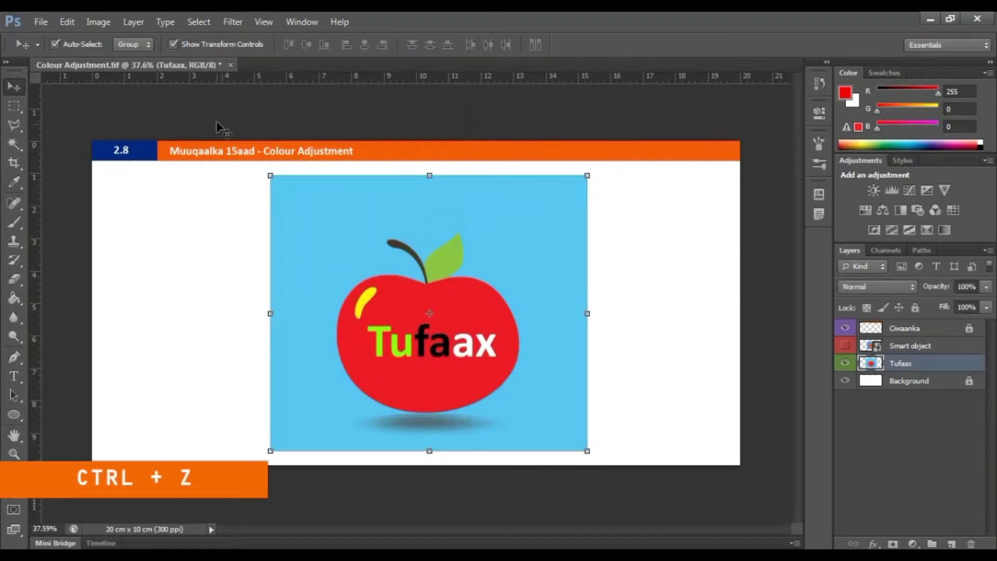
# Try a Hue/Saturation adjustment on the Tufaax layer with hue +7, saturation -7 and lightness -7
pyautogui.click(99, 21)
pyautogui.moveTo(111, 60)
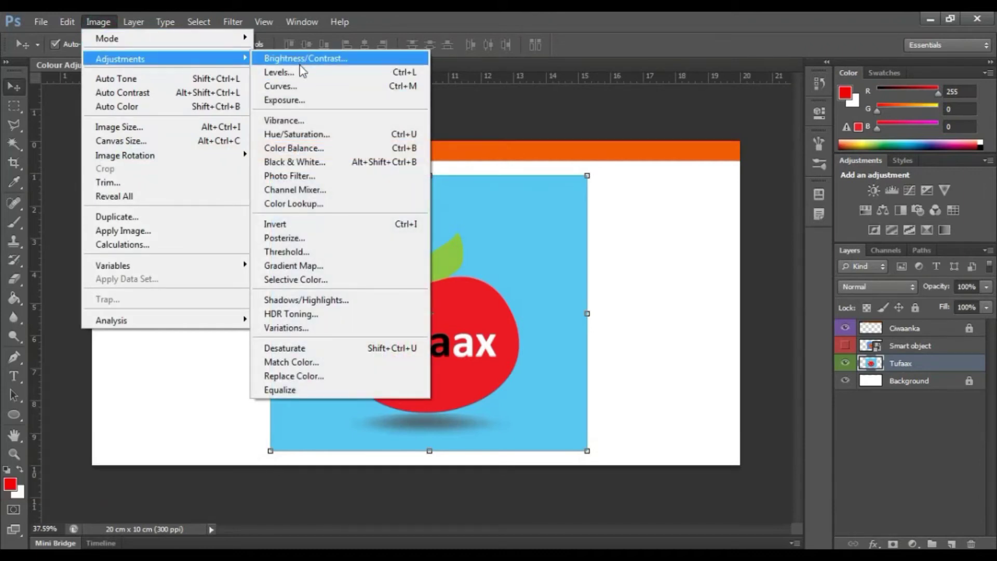
pyautogui.click(293, 133)
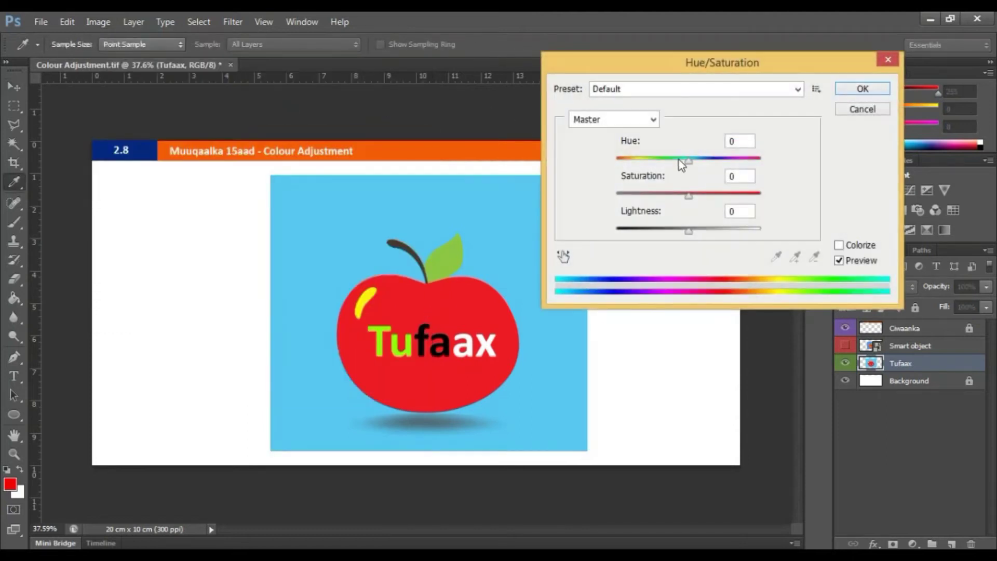
pyautogui.moveTo(688, 166); pyautogui.dragTo(662, 165)
pyautogui.moveTo(688, 195); pyautogui.dragTo(686, 237)
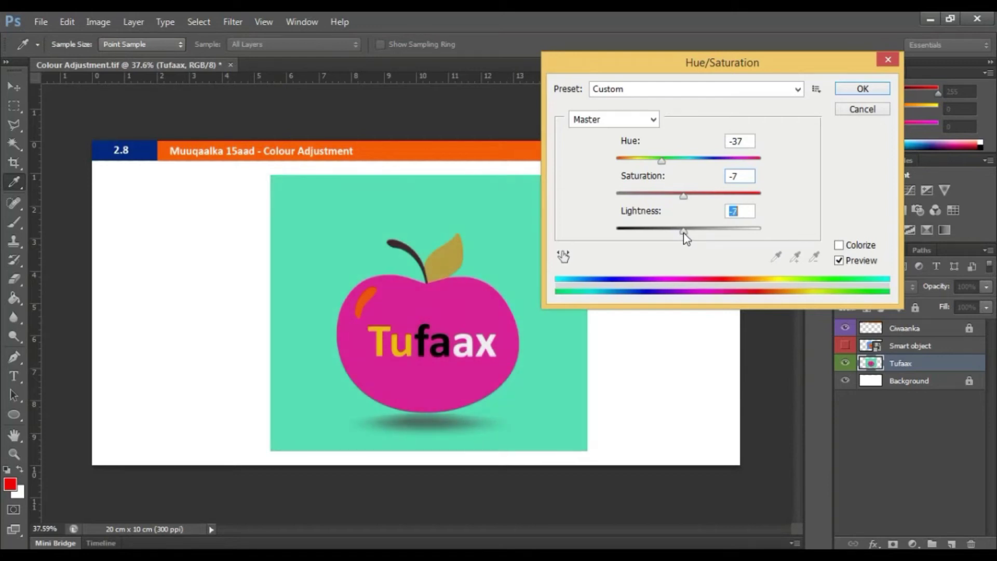
pyautogui.moveTo(661, 161); pyautogui.dragTo(694, 160)
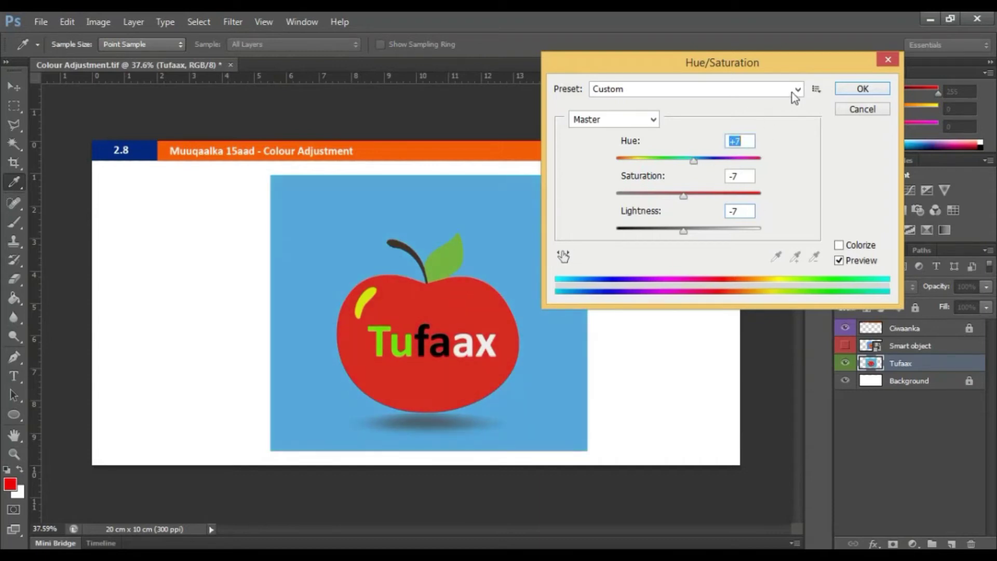
pyautogui.click(863, 89)
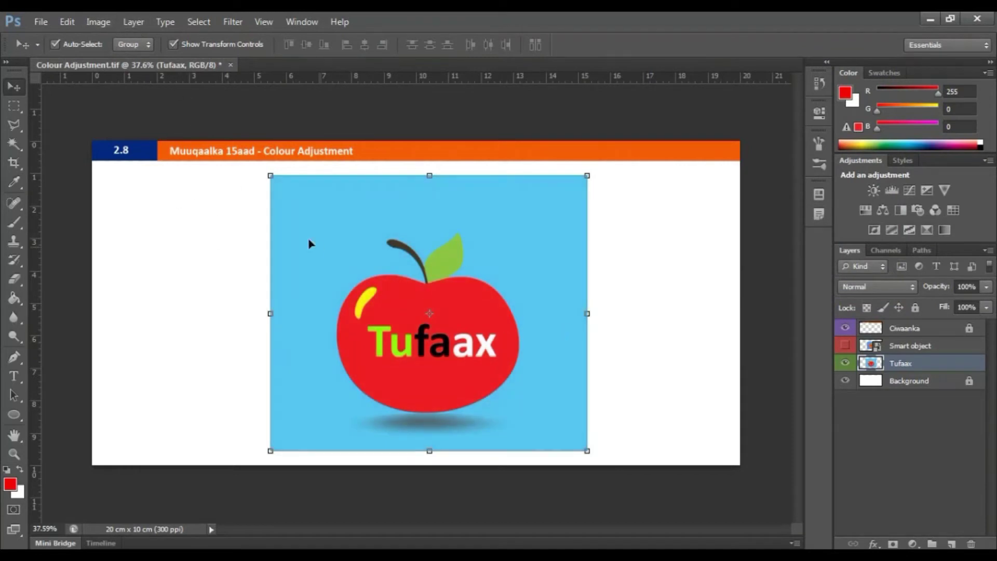
# Start a Black & White adjustment on the Tufaax layer with yellows at 58%, greens at 55% and reds at 13%
pyautogui.click(106, 15)
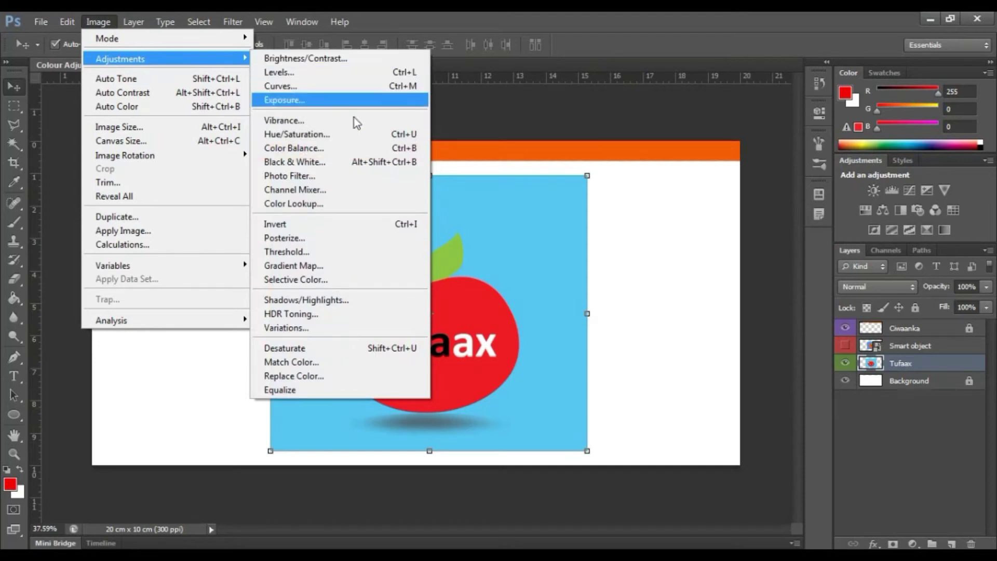
pyautogui.click(352, 164)
pyautogui.moveTo(447, 106); pyautogui.dragTo(606, 91)
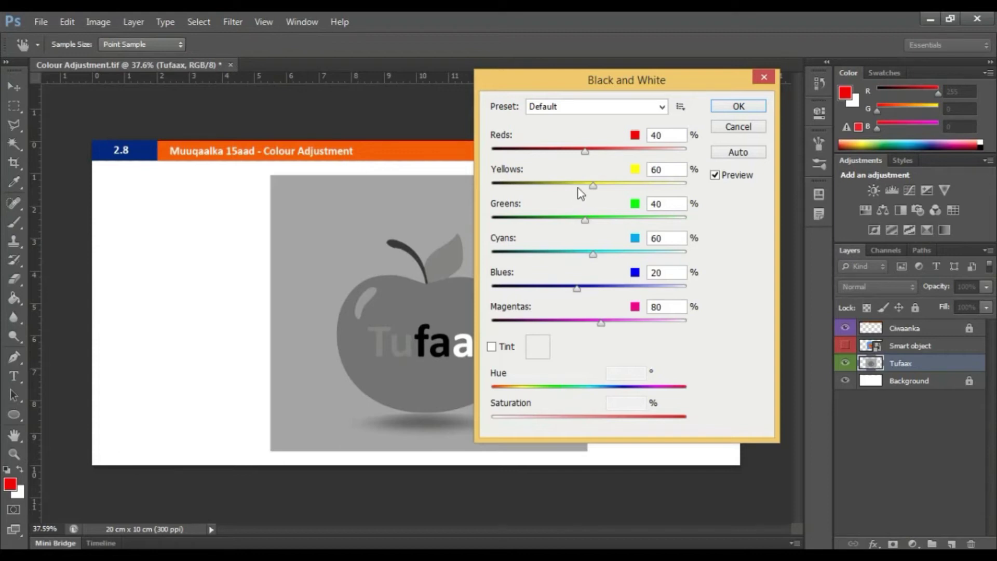
pyautogui.moveTo(593, 94); pyautogui.dragTo(708, 73)
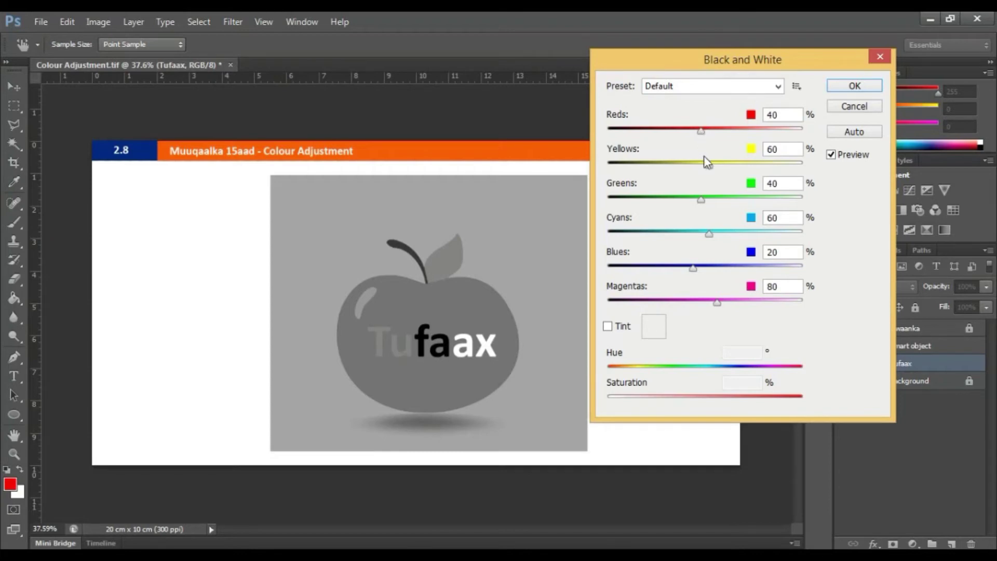
pyautogui.moveTo(709, 166); pyautogui.dragTo(709, 166)
pyautogui.moveTo(702, 200)
pyautogui.mouseDown()
pyautogui.moveTo(726, 202)
pyautogui.moveTo(707, 201)
pyautogui.mouseUp()
pyautogui.moveTo(702, 131)
pyautogui.mouseDown()
pyautogui.moveTo(743, 132)
pyautogui.moveTo(652, 127)
pyautogui.moveTo(713, 125)
pyautogui.moveTo(693, 127)
pyautogui.mouseUp()
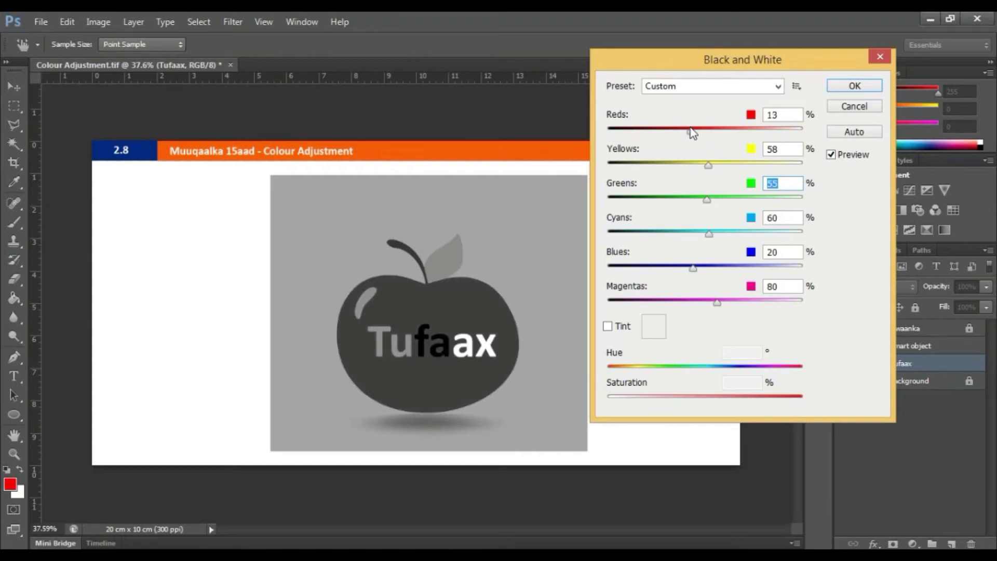
pyautogui.moveTo(690, 132); pyautogui.dragTo(691, 131)
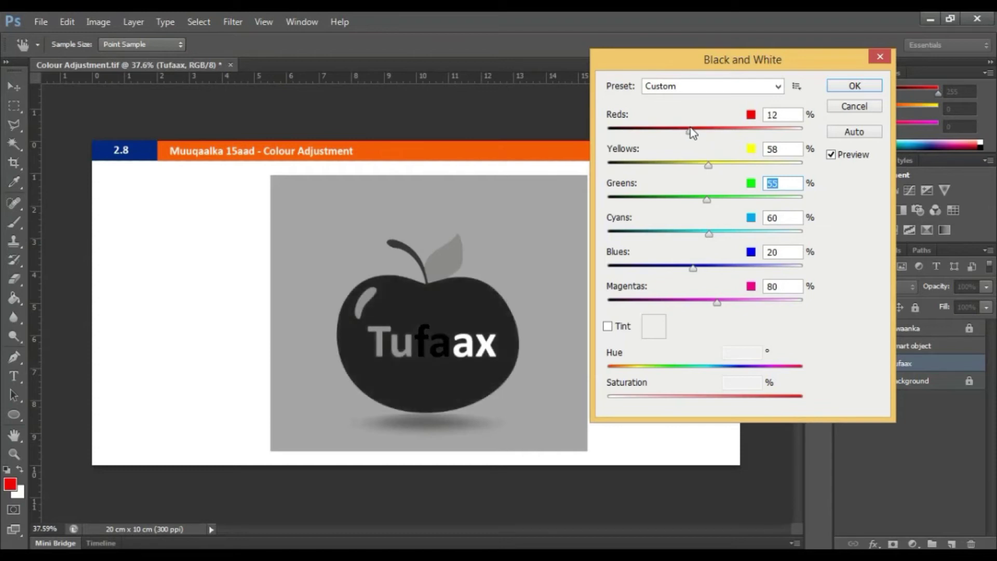
# Try yellows at 75%, cyans at 21%, blues at 70% and magentas at -46%, and cancel the Black & White adjustment
pyautogui.click(708, 166)
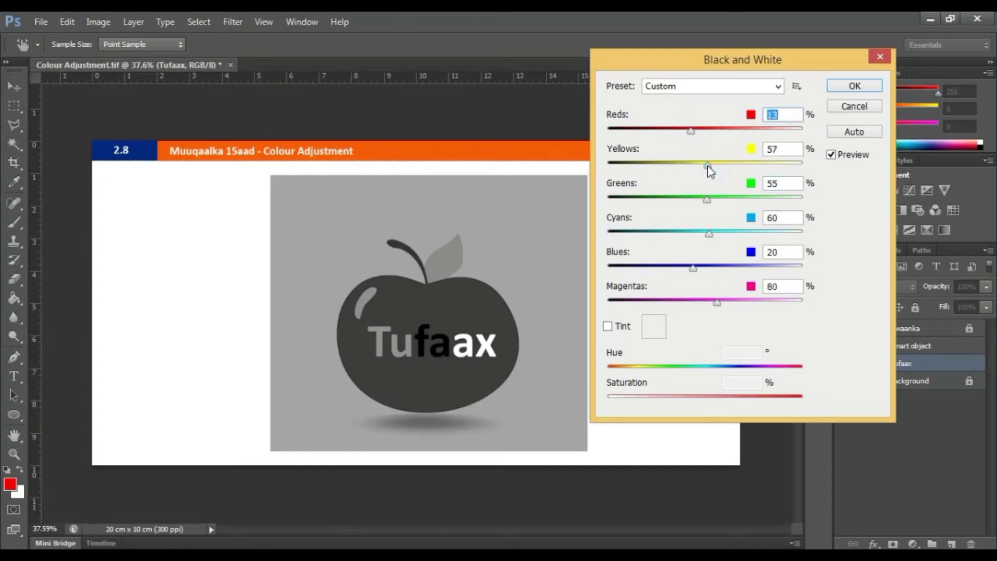
pyautogui.moveTo(709, 165)
pyautogui.mouseDown()
pyautogui.moveTo(755, 164)
pyautogui.moveTo(675, 169)
pyautogui.moveTo(715, 163)
pyautogui.mouseUp()
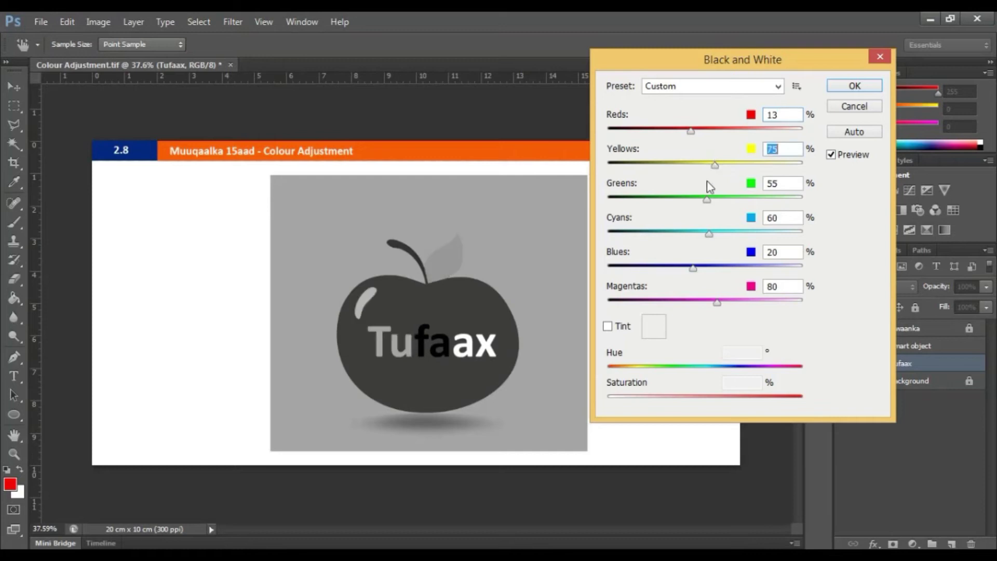
pyautogui.moveTo(707, 229); pyautogui.dragTo(713, 266)
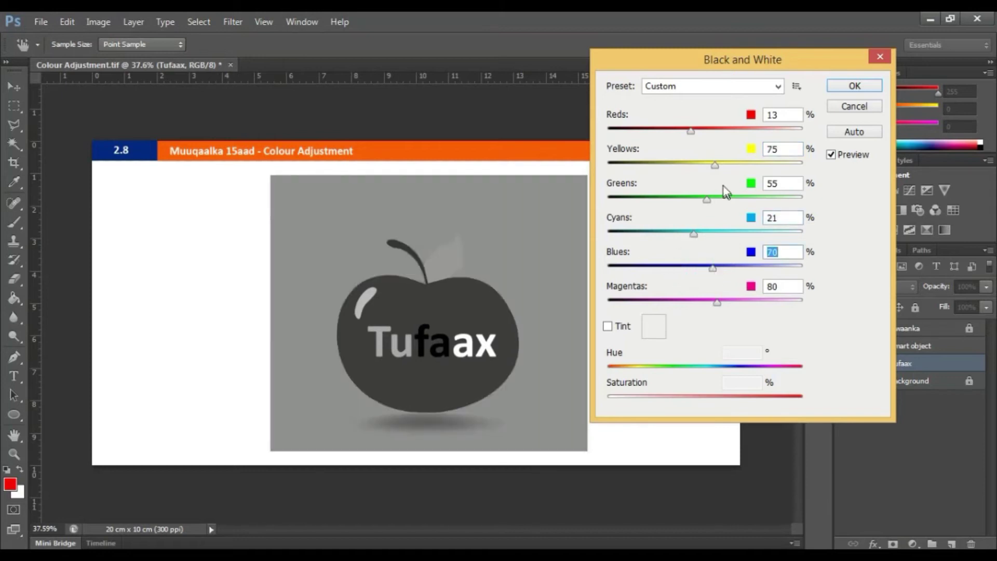
pyautogui.click(713, 309)
pyautogui.moveTo(718, 302); pyautogui.dragTo(667, 300)
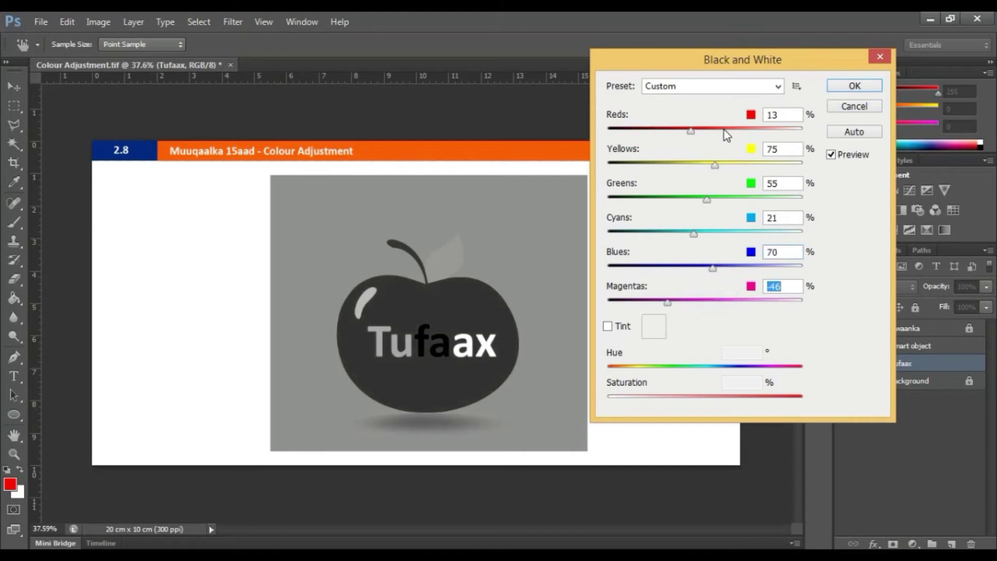
pyautogui.click(851, 107)
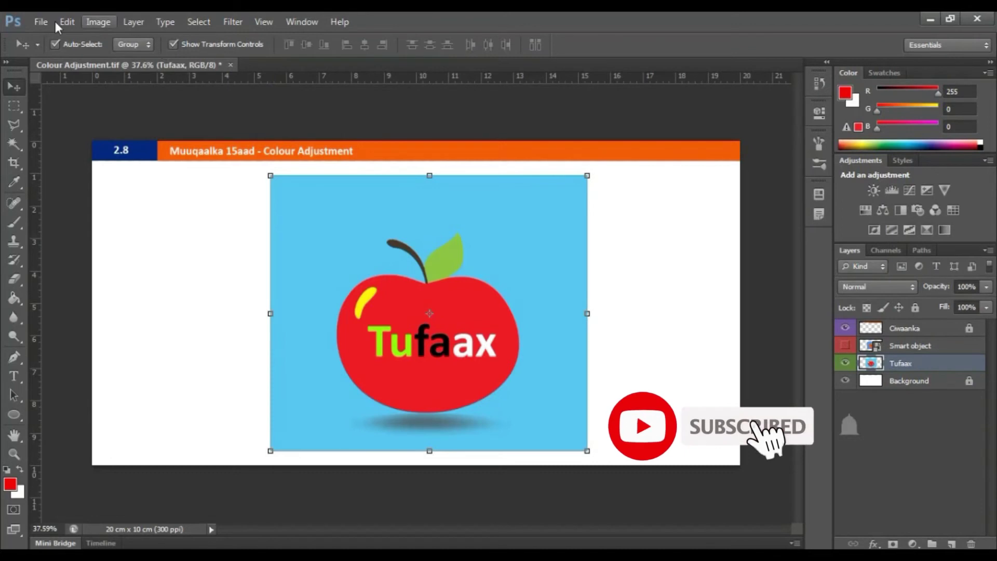
# Try a Threshold adjustment on the Tufaax layer at levels 167 and 255, and cancel it
pyautogui.click(93, 24)
pyautogui.moveTo(140, 58)
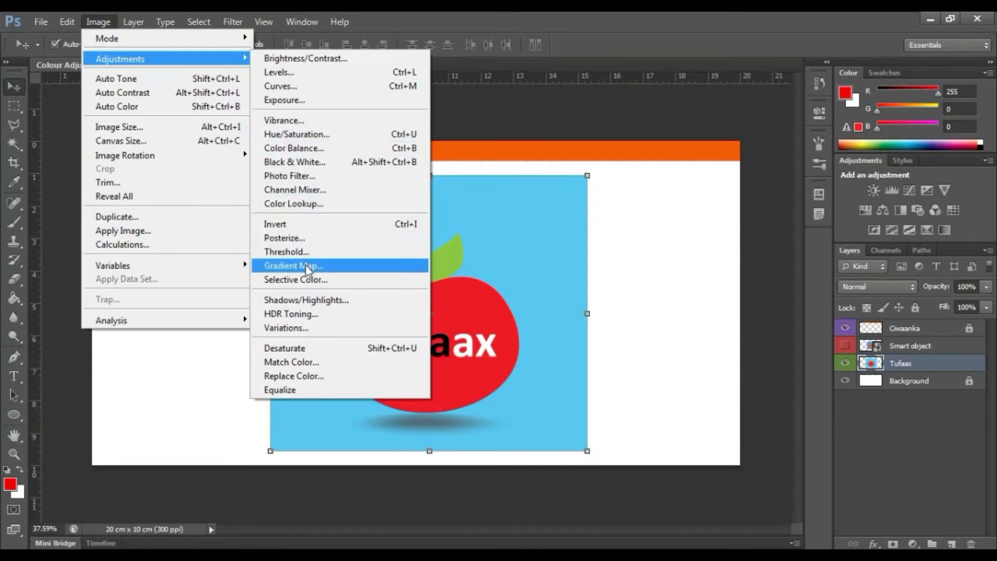
pyautogui.click(292, 255)
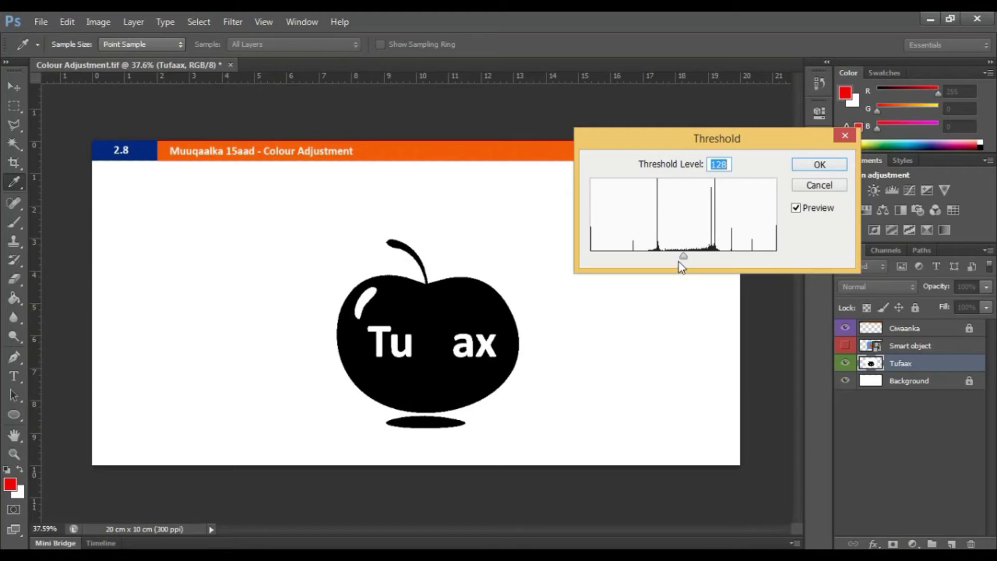
pyautogui.moveTo(682, 258); pyautogui.dragTo(713, 252)
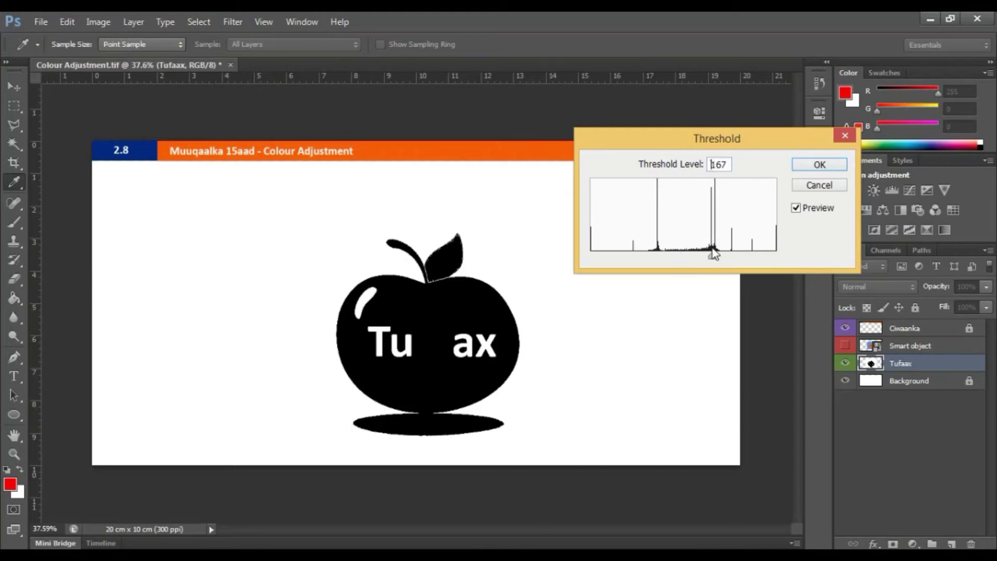
pyautogui.moveTo(713, 253); pyautogui.dragTo(714, 253)
pyautogui.moveTo(716, 253); pyautogui.dragTo(840, 177)
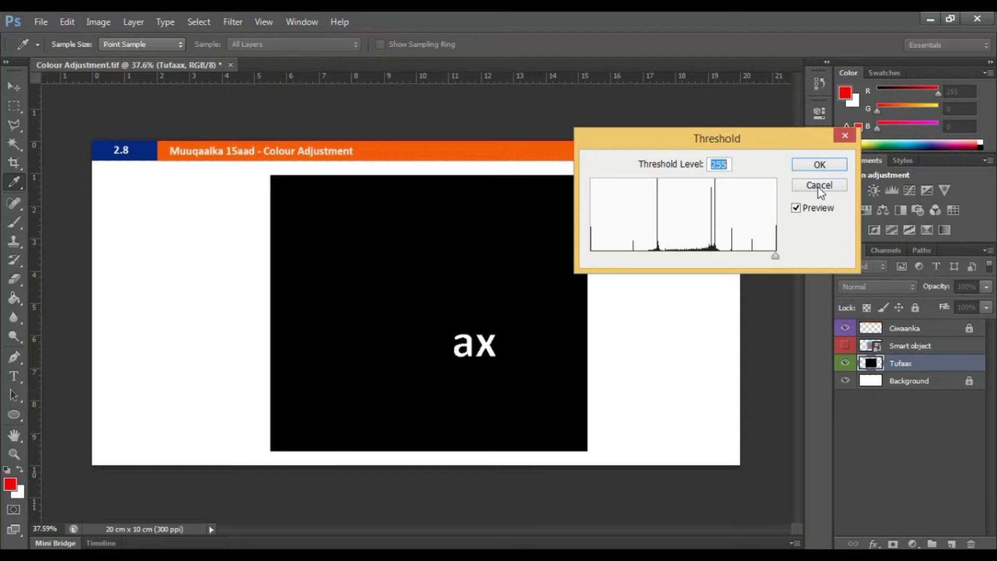
pyautogui.click(819, 187)
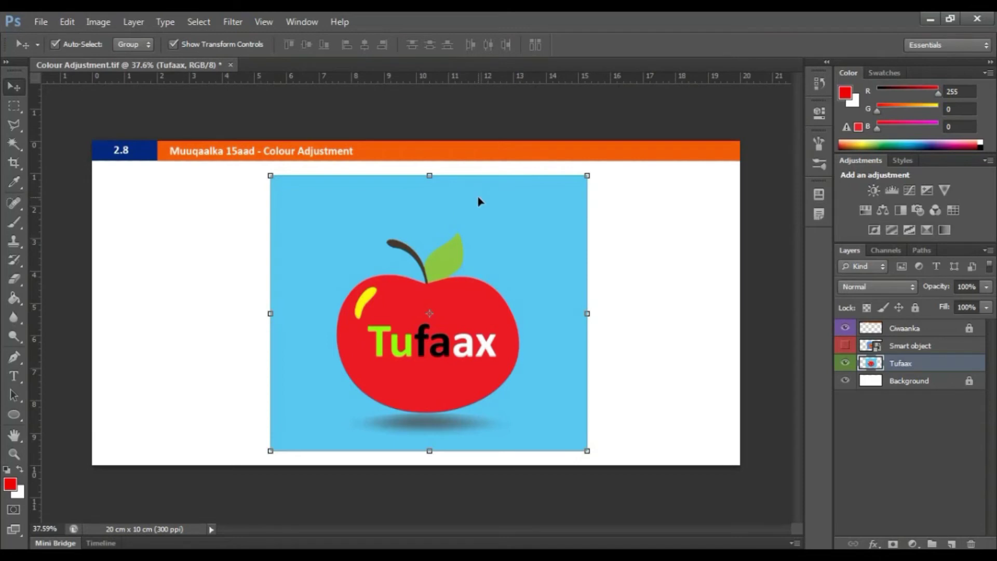
# Start a Selective Color adjustment on the Tufaax layer with the cyans at cyan -100%, magenta +71%, yellow +70% and black +81%
pyautogui.click(103, 23)
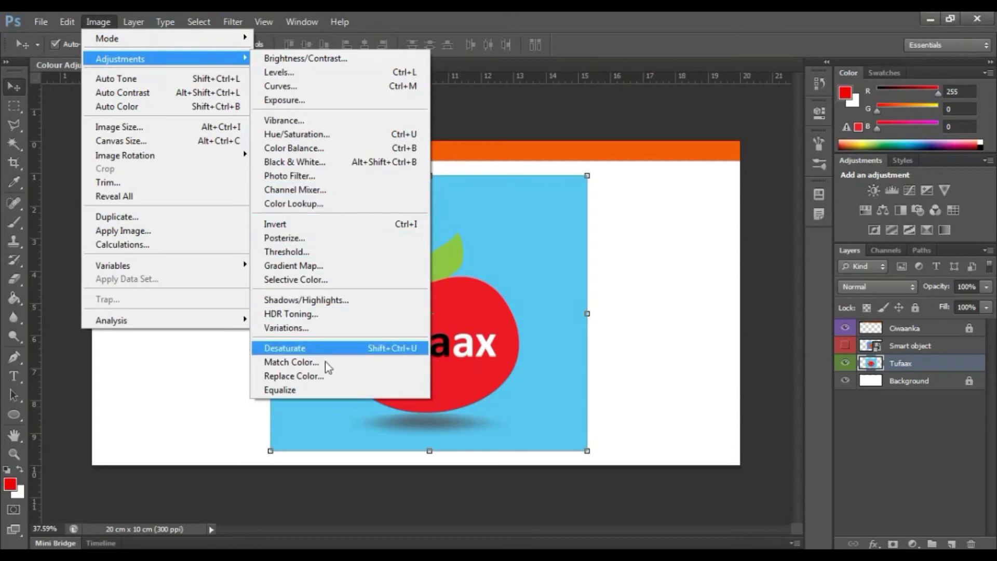
pyautogui.click(296, 280)
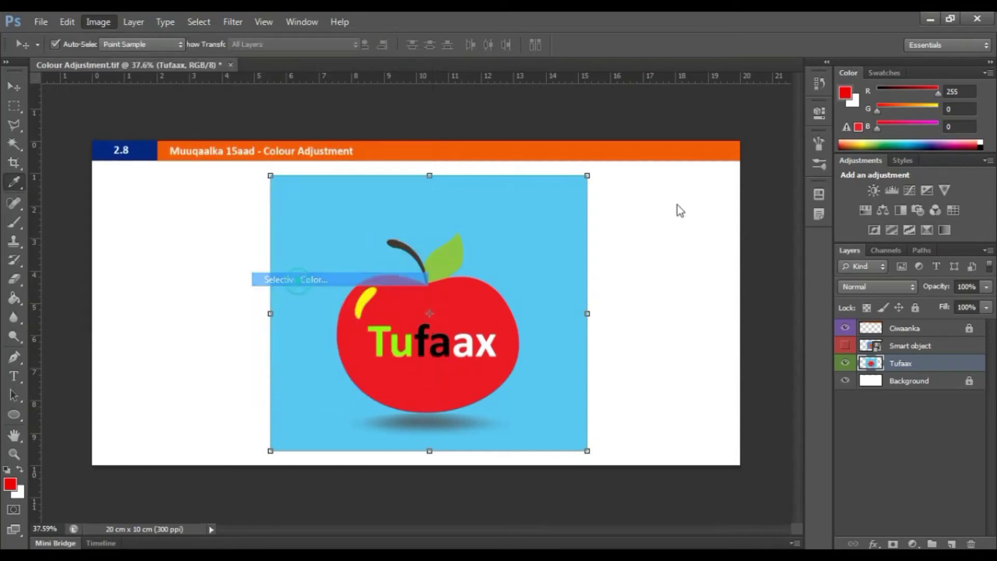
pyautogui.moveTo(864, 117); pyautogui.dragTo(734, 112)
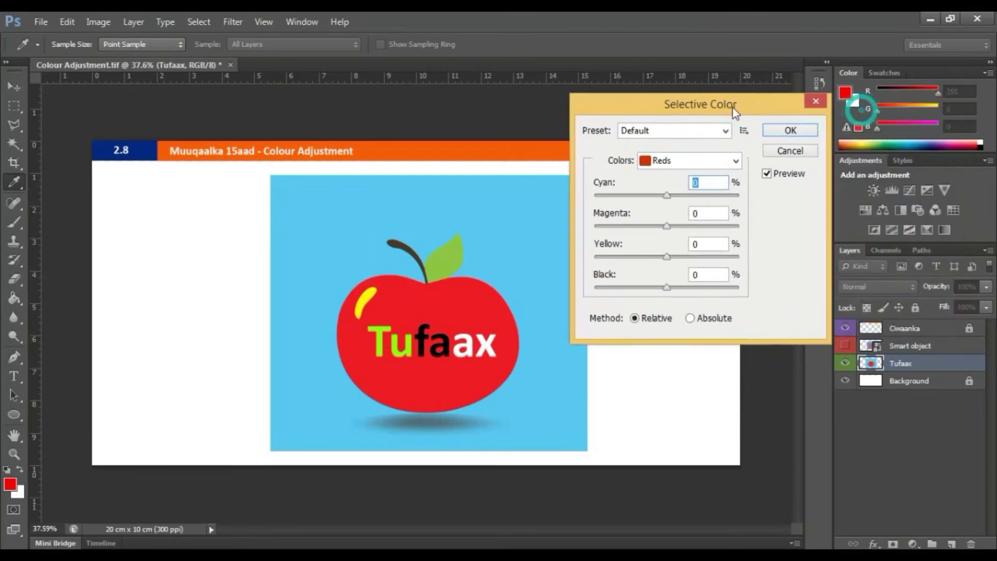
pyautogui.click(552, 213)
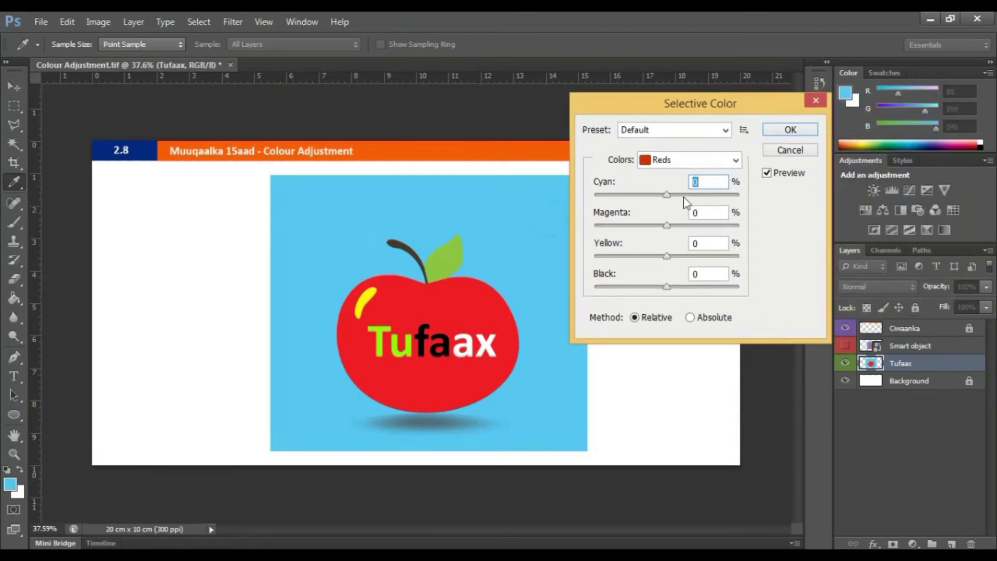
pyautogui.click(732, 161)
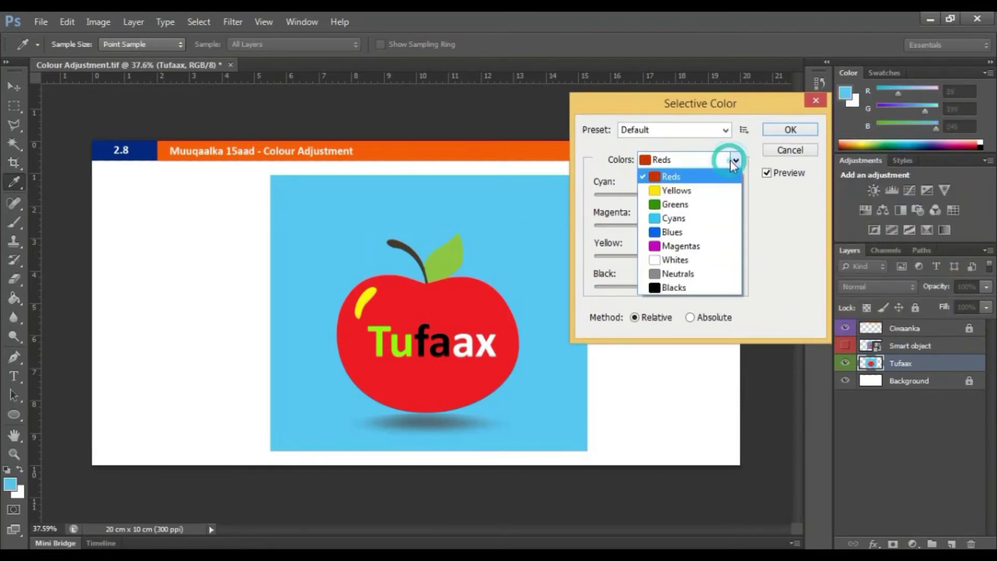
pyautogui.click(689, 219)
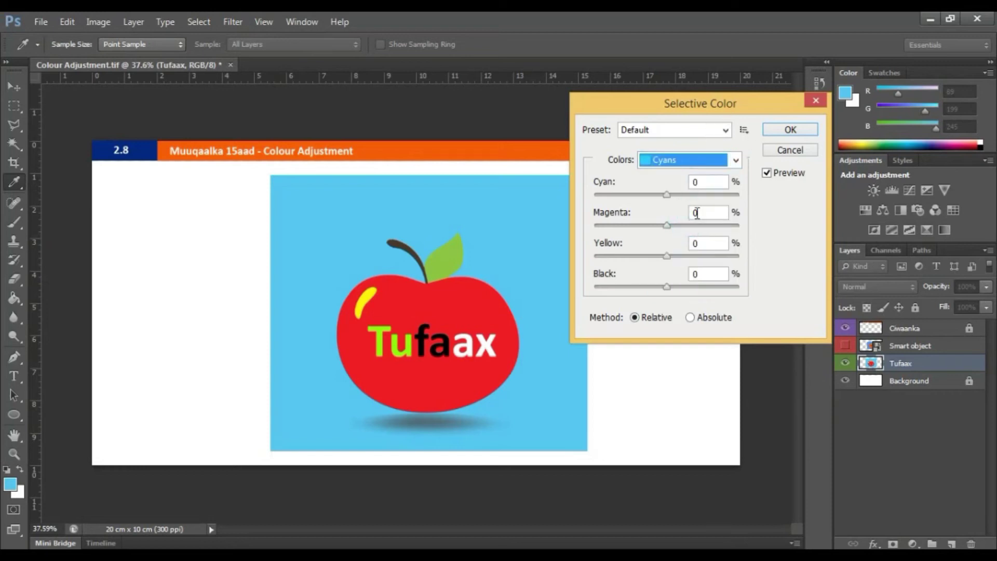
pyautogui.moveTo(666, 223); pyautogui.dragTo(718, 227)
pyautogui.moveTo(667, 195); pyautogui.dragTo(593, 194)
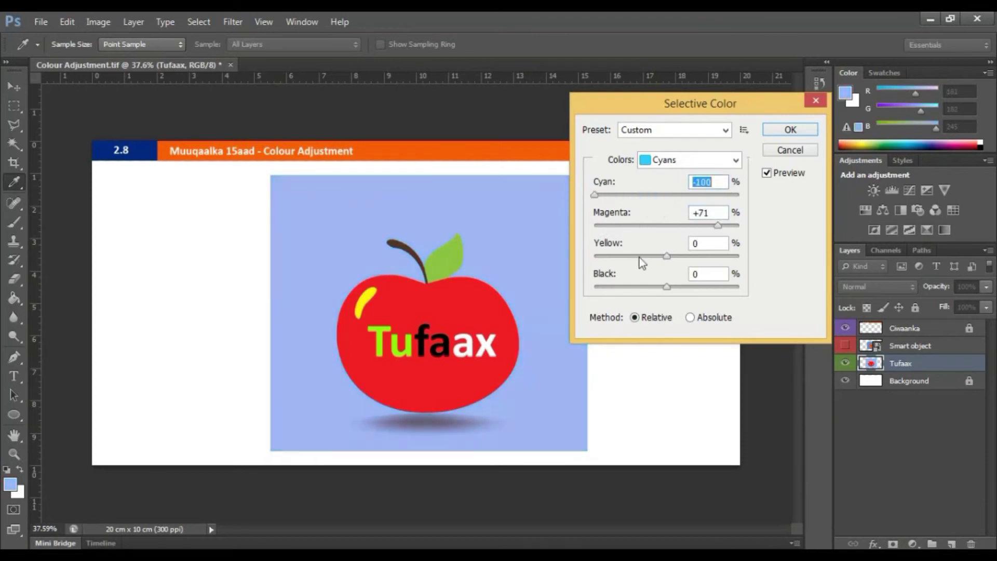
pyautogui.moveTo(667, 256); pyautogui.dragTo(717, 256)
pyautogui.moveTo(667, 286); pyautogui.dragTo(725, 285)
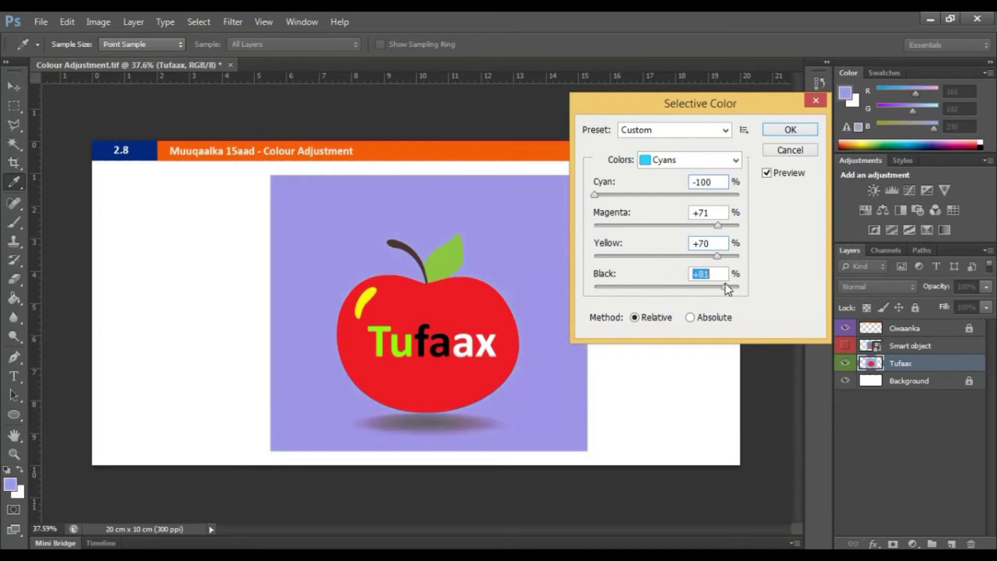
# Adjust the reds in Selective Color with cyan at -68% and magenta at -59%
pyautogui.click(733, 165)
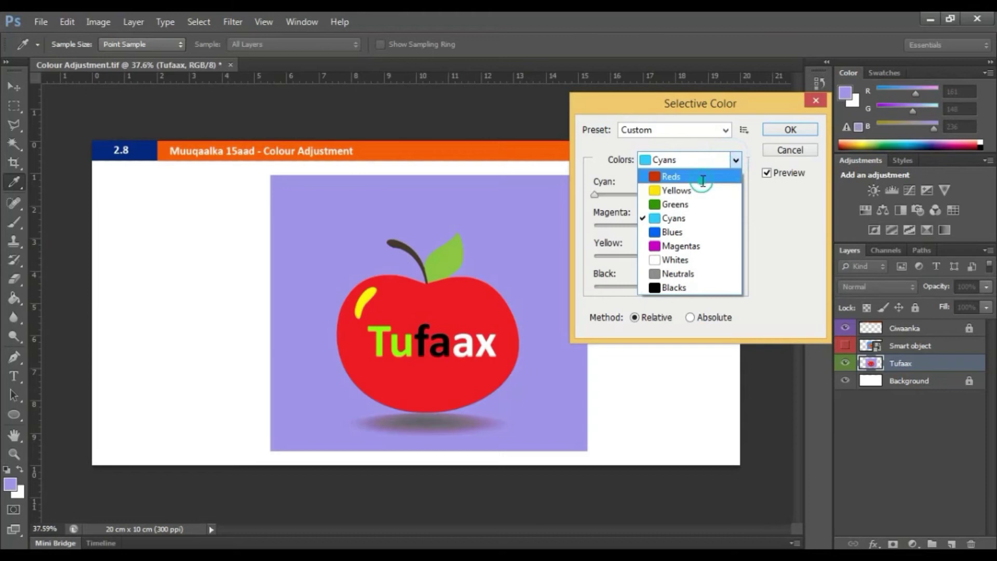
pyautogui.click(703, 178)
pyautogui.moveTo(665, 195); pyautogui.dragTo(618, 198)
pyautogui.moveTo(666, 226); pyautogui.dragTo(622, 220)
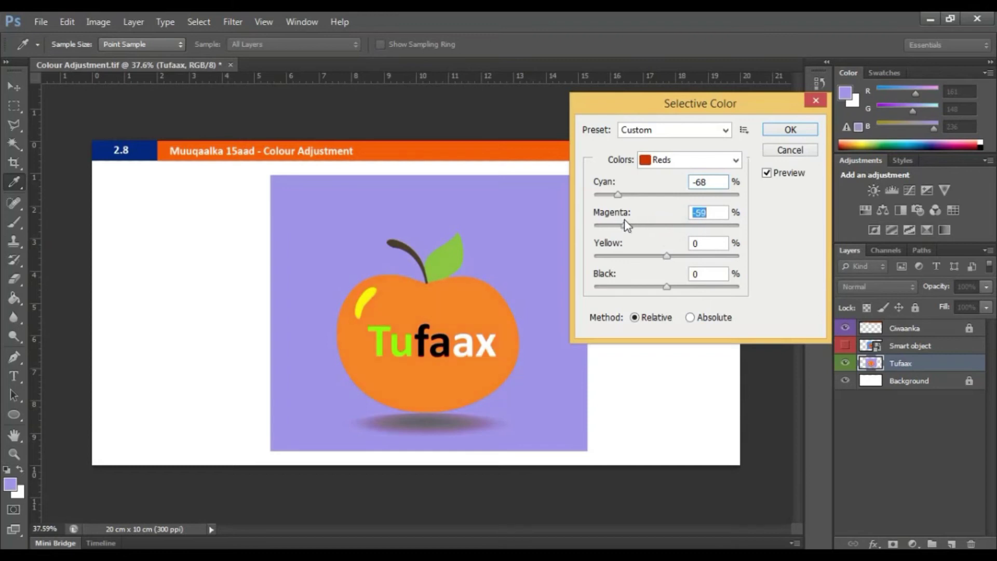
pyautogui.moveTo(664, 255); pyautogui.dragTo(665, 289)
# Try changing the cyan, magenta and black amounts of the greens, and cancel the Selective Color adjustment
pyautogui.click(724, 161)
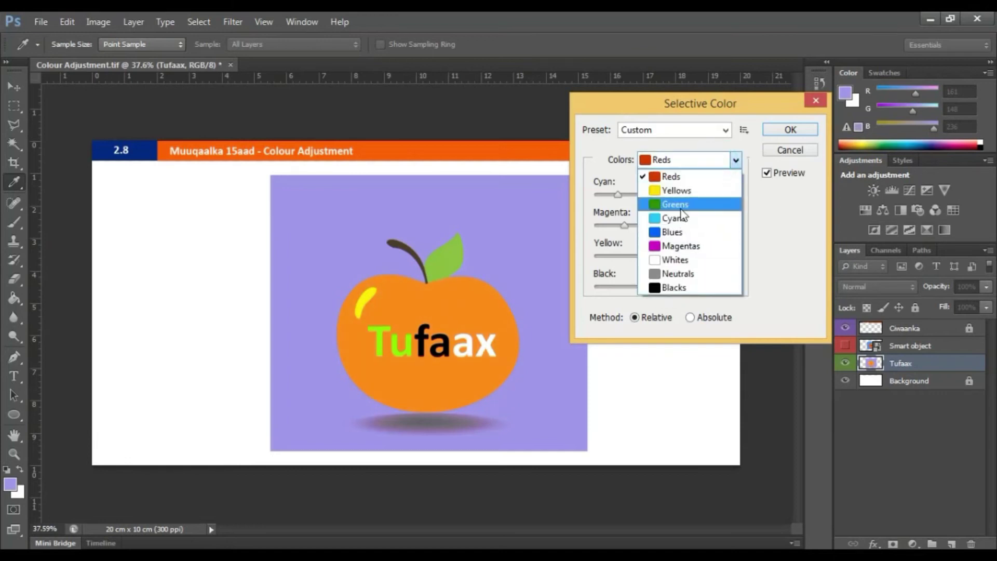
pyautogui.click(680, 202)
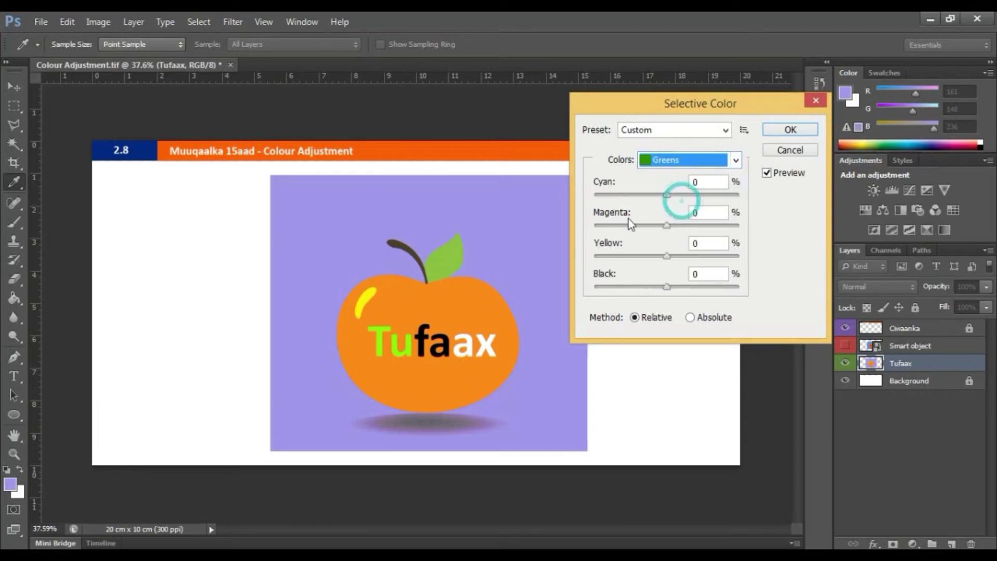
pyautogui.moveTo(666, 195); pyautogui.dragTo(584, 209)
pyautogui.moveTo(666, 228); pyautogui.dragTo(600, 261)
pyautogui.moveTo(595, 195); pyautogui.dragTo(723, 210)
pyautogui.moveTo(667, 287); pyautogui.dragTo(618, 282)
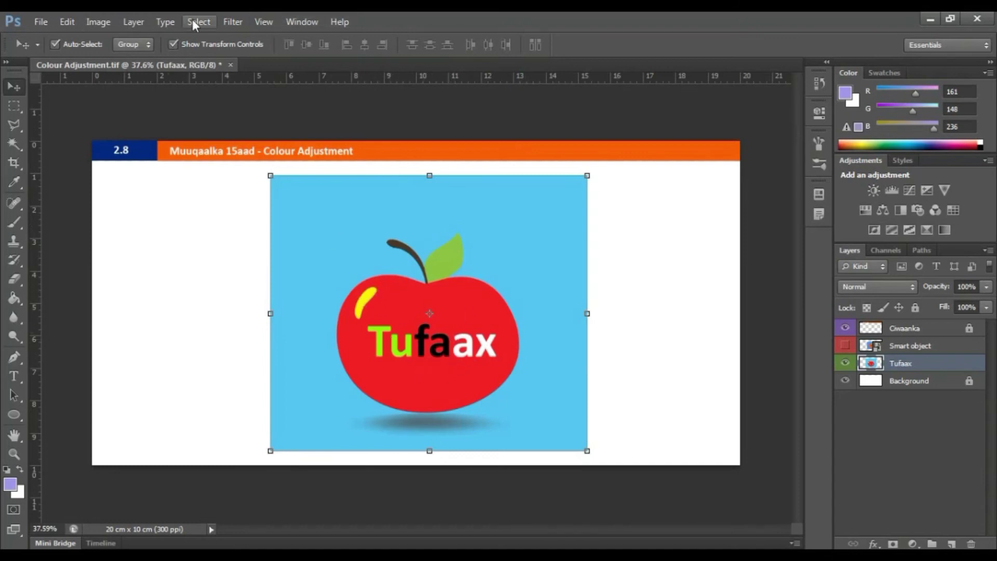
# Start a Replace Color adjustment on the Tufaax layer, sampling the blue background with fuzziness 84
pyautogui.click(207, 21)
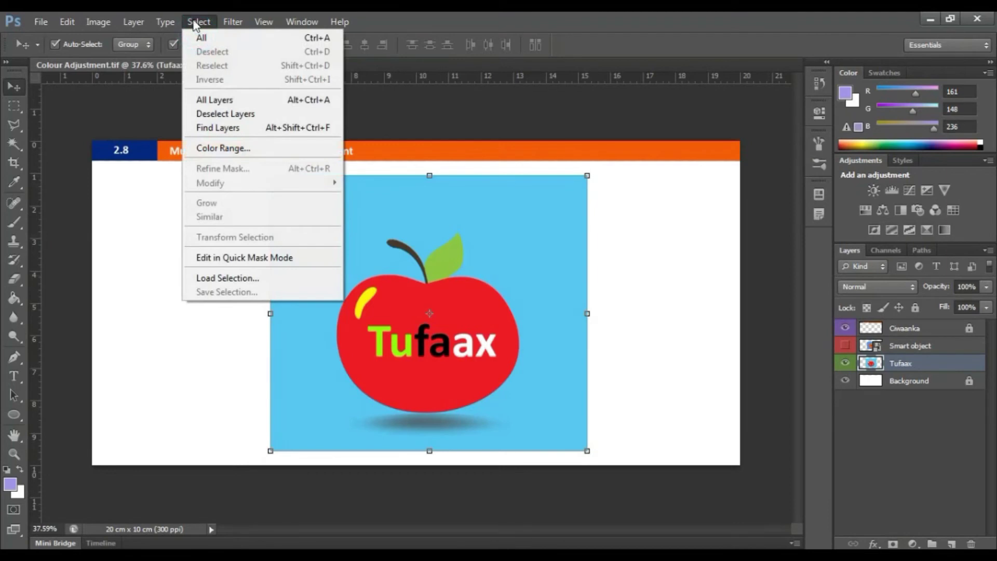
pyautogui.moveTo(99, 21)
pyautogui.moveTo(138, 58)
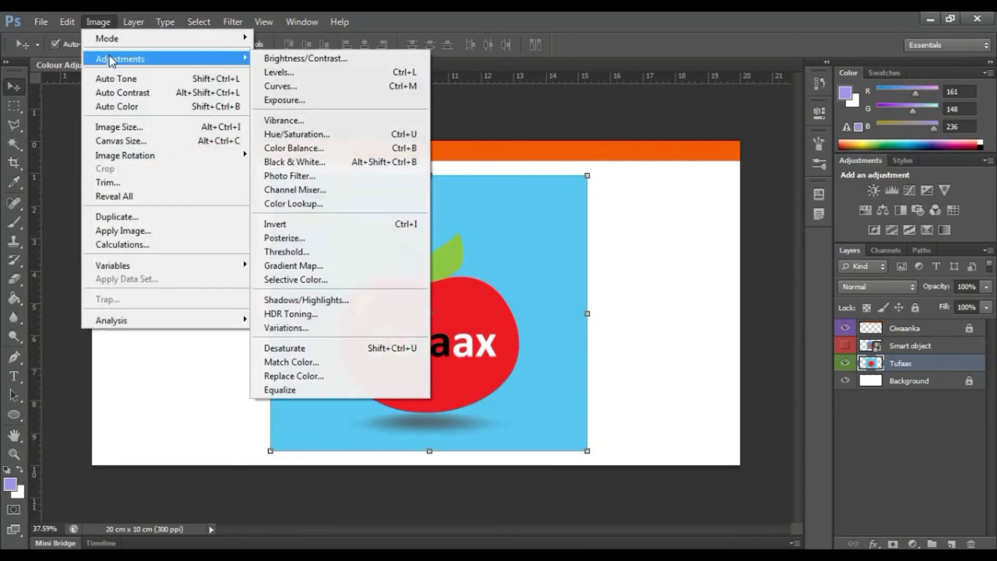
pyautogui.click(316, 376)
pyautogui.moveTo(486, 66); pyautogui.dragTo(757, 84)
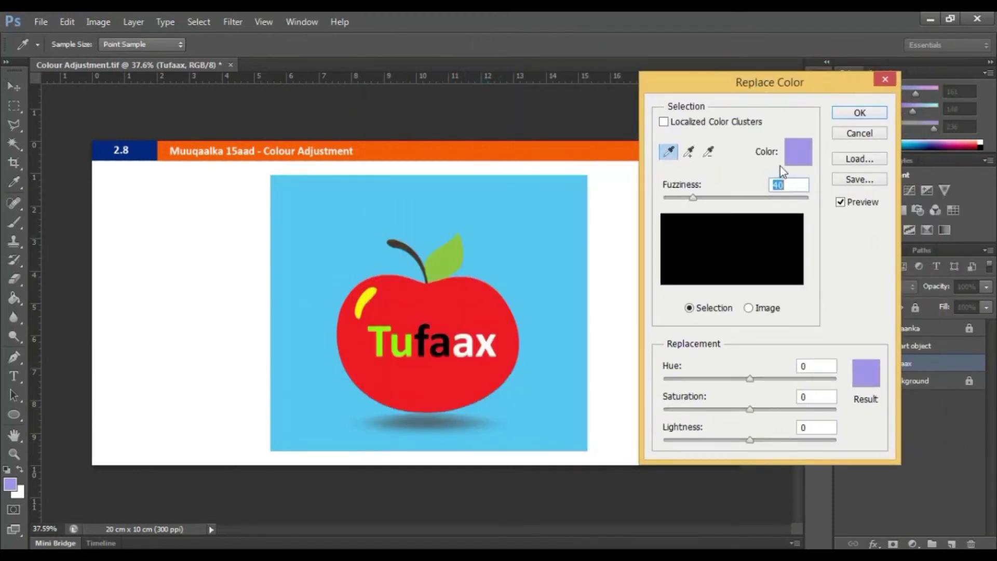
pyautogui.click(509, 239)
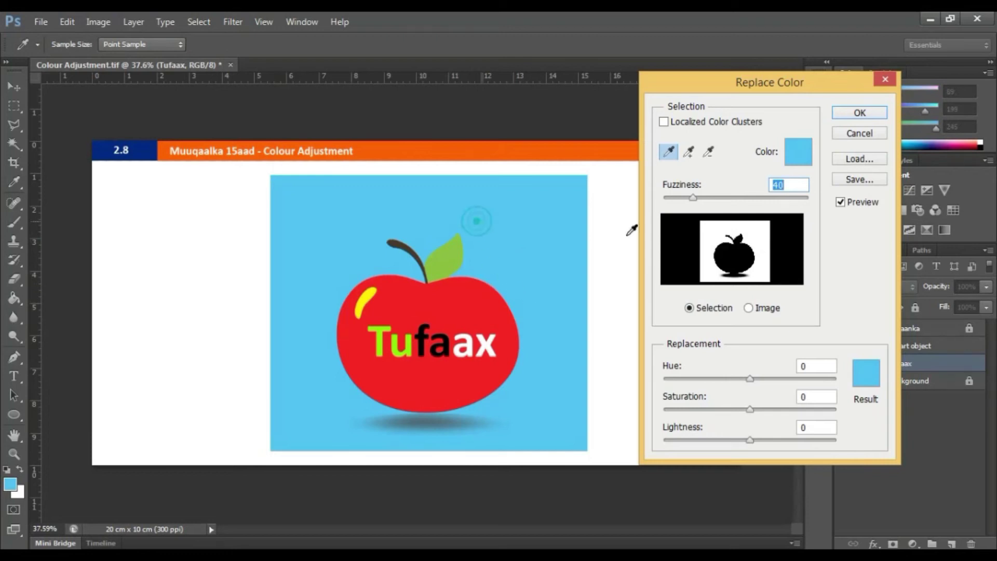
pyautogui.moveTo(696, 198); pyautogui.dragTo(725, 199)
# Try a replacement of hue -130, saturation +51 and lightness -54 on the background and the red apple, and cancel Replace Color
pyautogui.moveTo(749, 379); pyautogui.dragTo(688, 379)
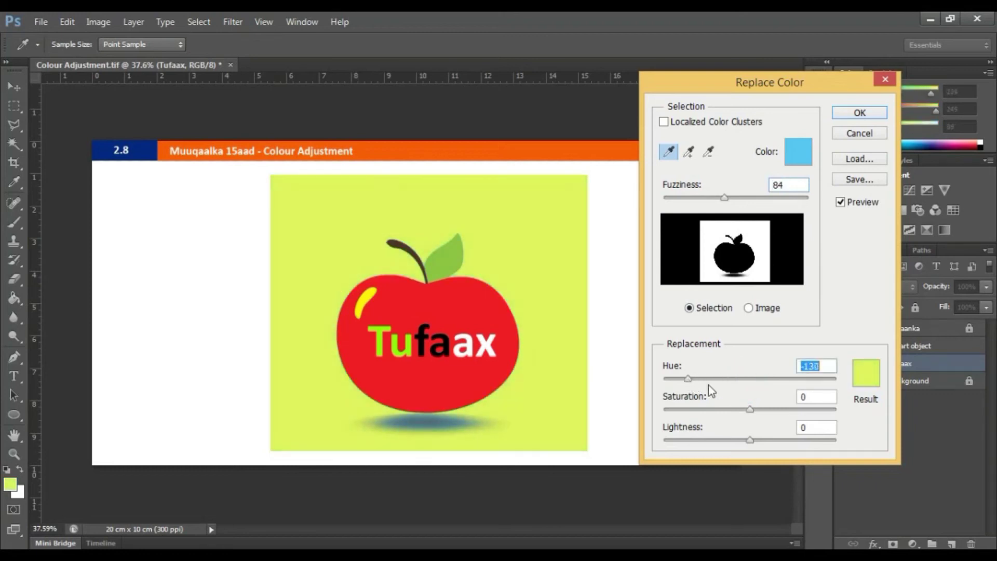
pyautogui.moveTo(749, 409); pyautogui.dragTo(793, 409)
pyautogui.moveTo(750, 439); pyautogui.dragTo(706, 440)
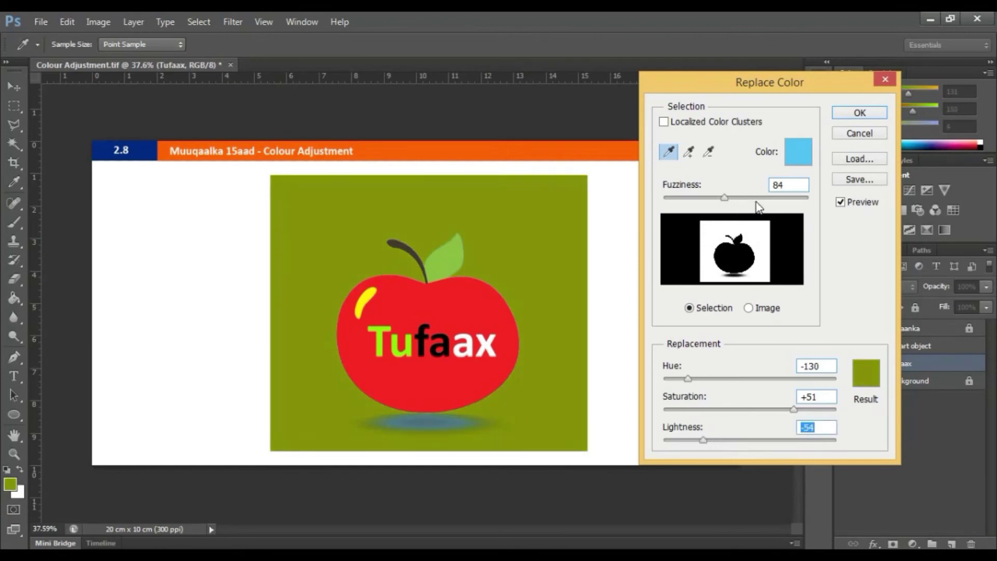
pyautogui.click(477, 294)
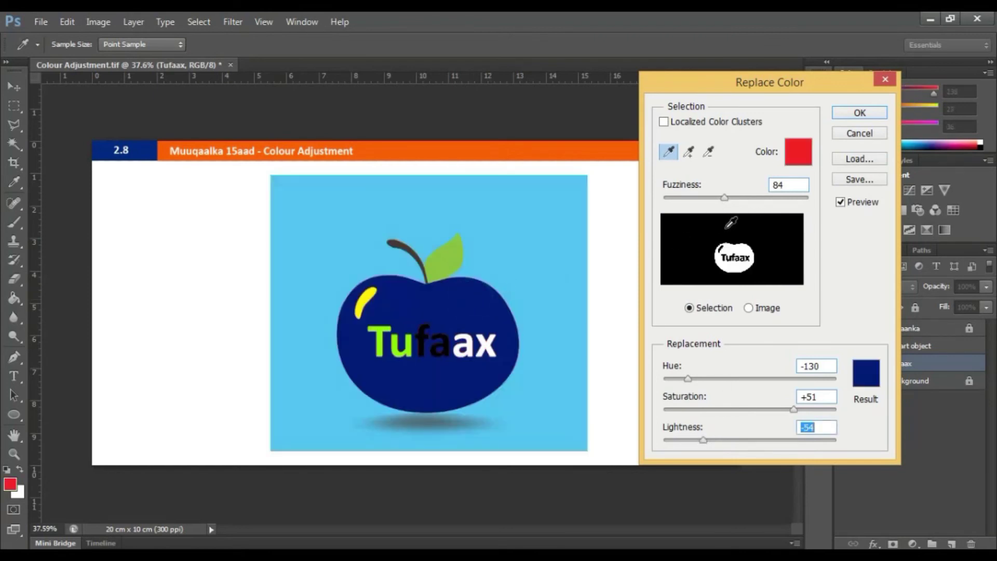
pyautogui.click(860, 134)
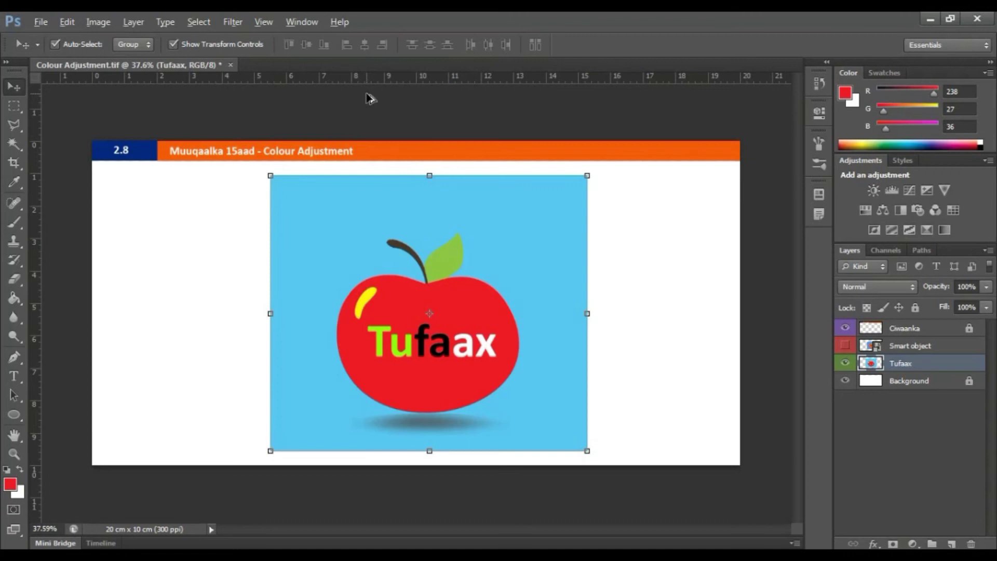
# Examine the pixels along the apple's upper edge up close and compare them with the whole picture
pyautogui.scroll(10, 358, 262)
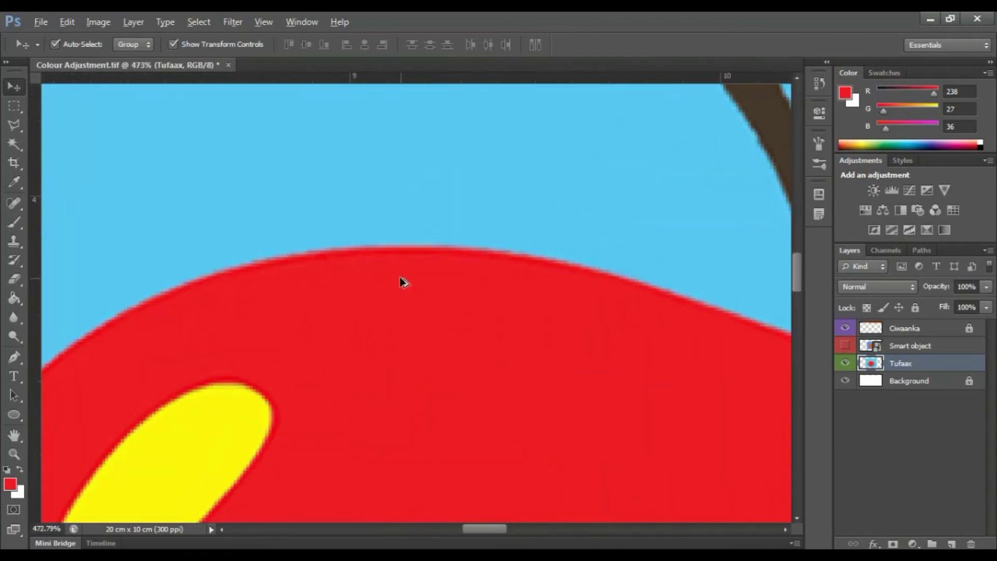
pyautogui.scroll(8, 400, 281)
pyautogui.scroll(-2, 369, 229)
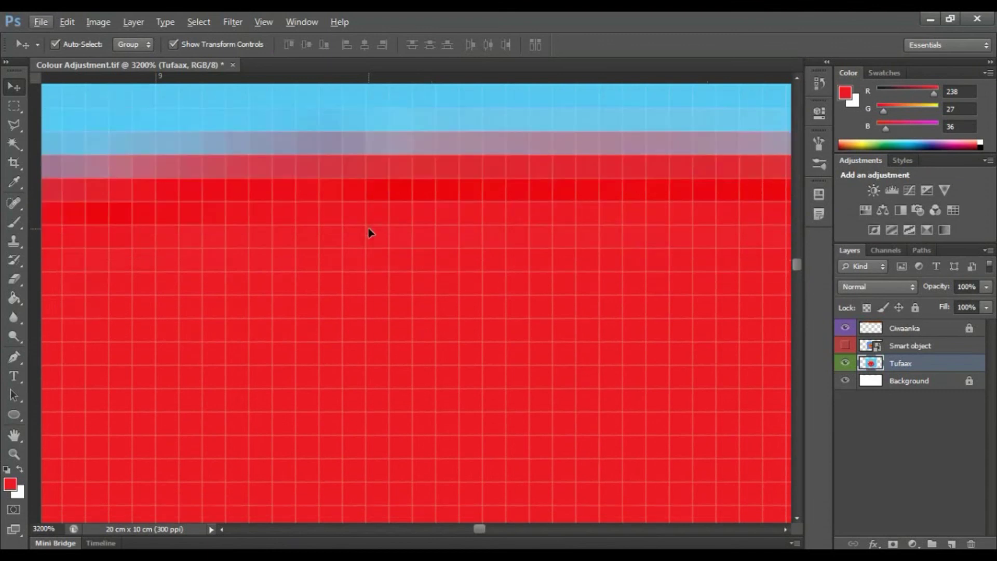
pyautogui.scroll(-12, 370, 232)
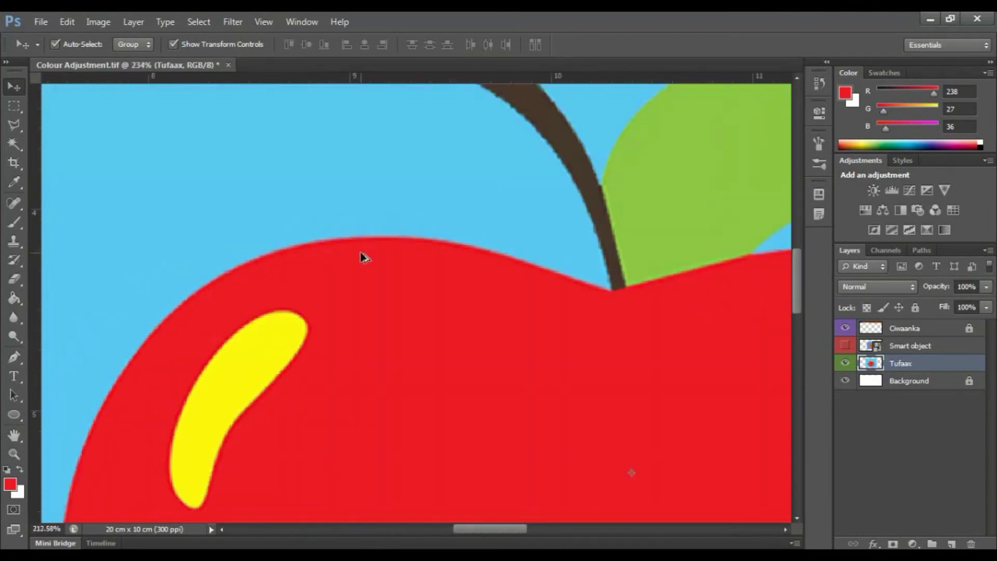
pyautogui.scroll(-8, 363, 256)
pyautogui.scroll(5, 371, 257)
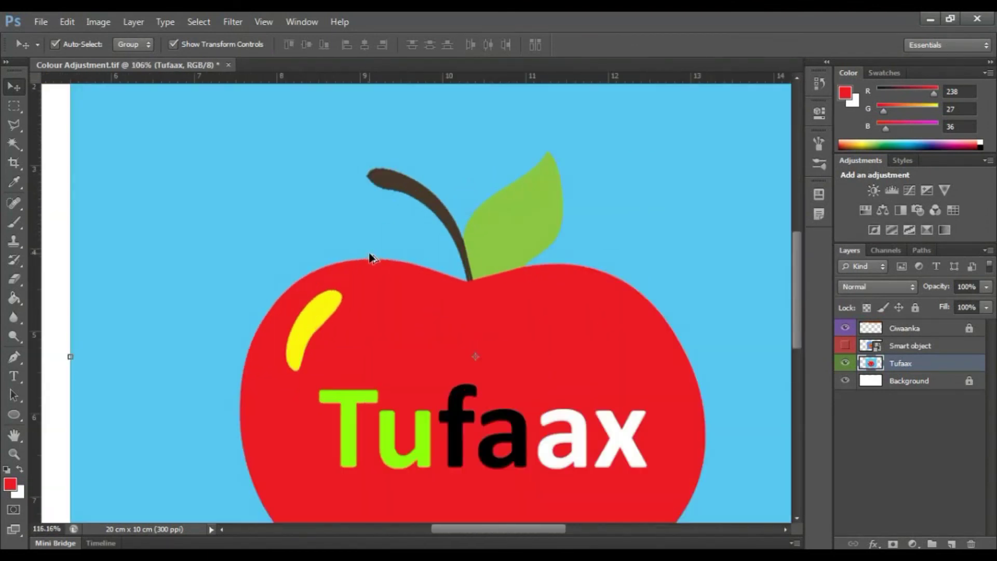
pyautogui.scroll(2, 371, 258)
pyautogui.scroll(-5, 377, 265)
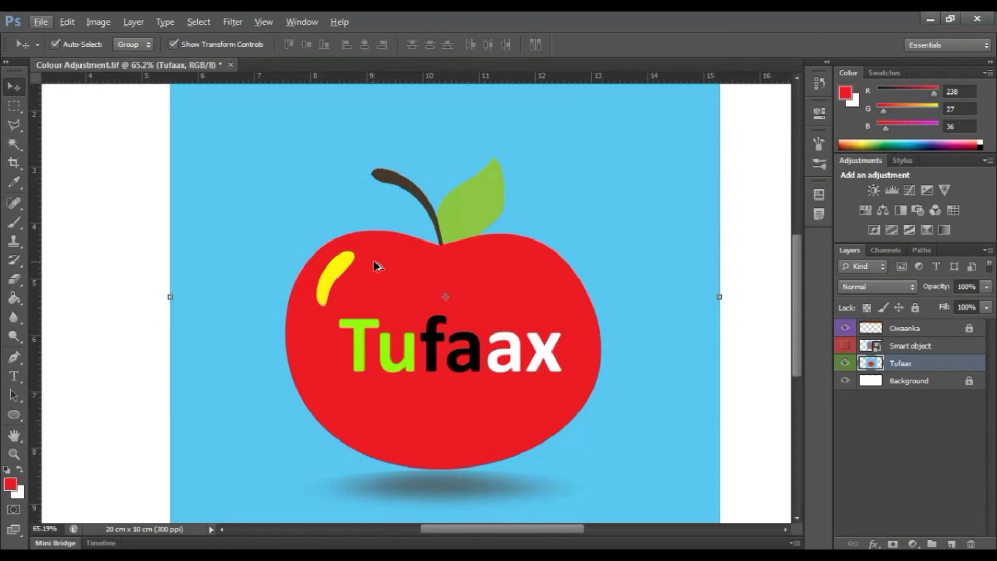
pyautogui.press('alt')
pyautogui.scroll(-2, 374, 261)
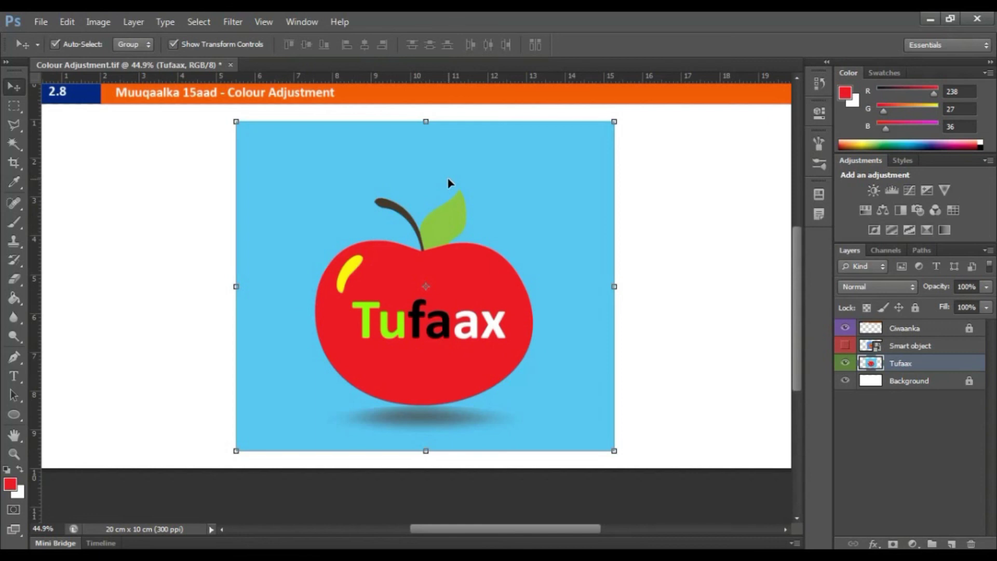
# Select the Smart object layer in place of Tufaax and toggle its visibility on and off
pyautogui.click(659, 384)
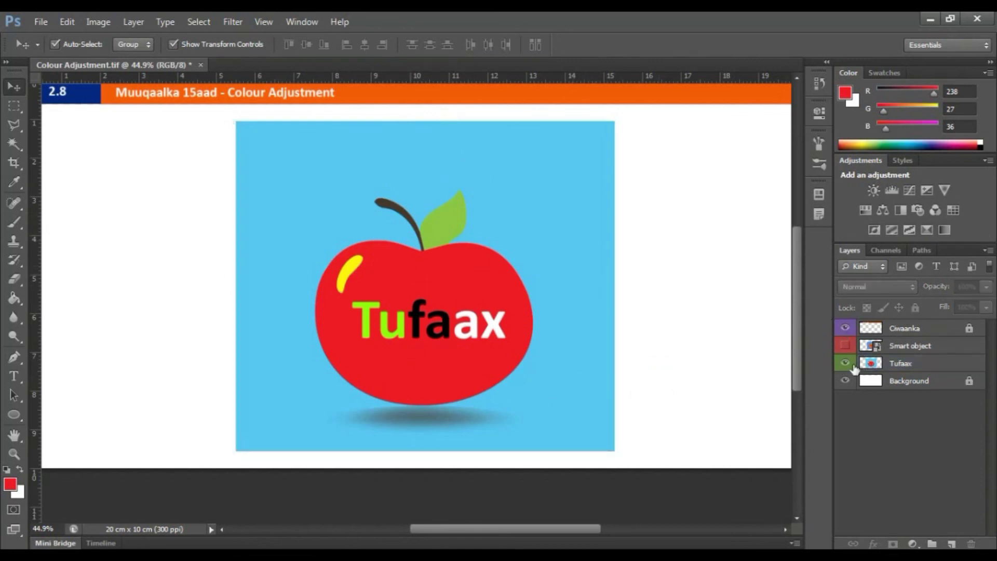
pyautogui.click(886, 347)
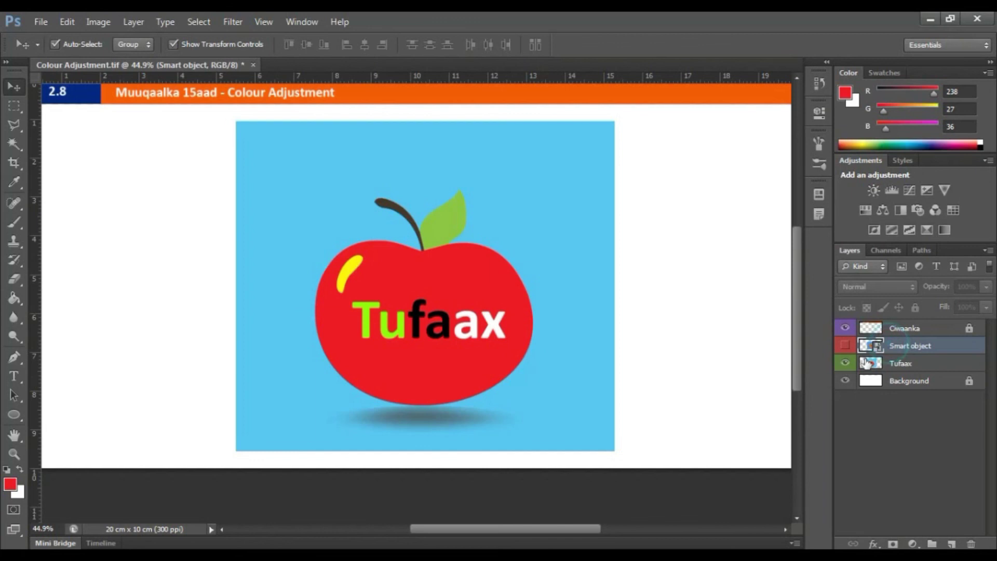
pyautogui.click(845, 346)
pyautogui.click(845, 346)
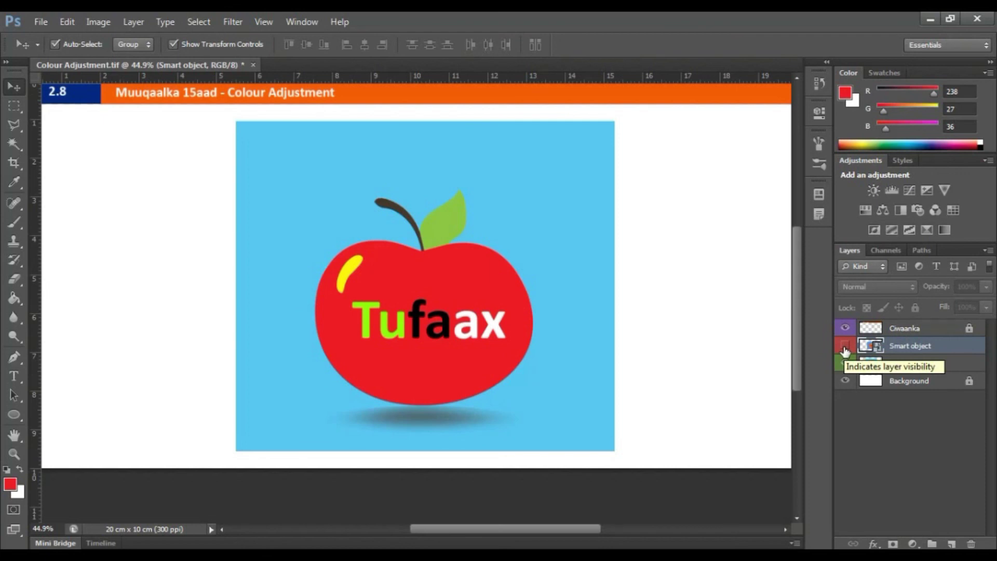
# Show the Smart object layer and shift it and the Tufaax layer slightly right so both pictures share the same centre
pyautogui.click(845, 347)
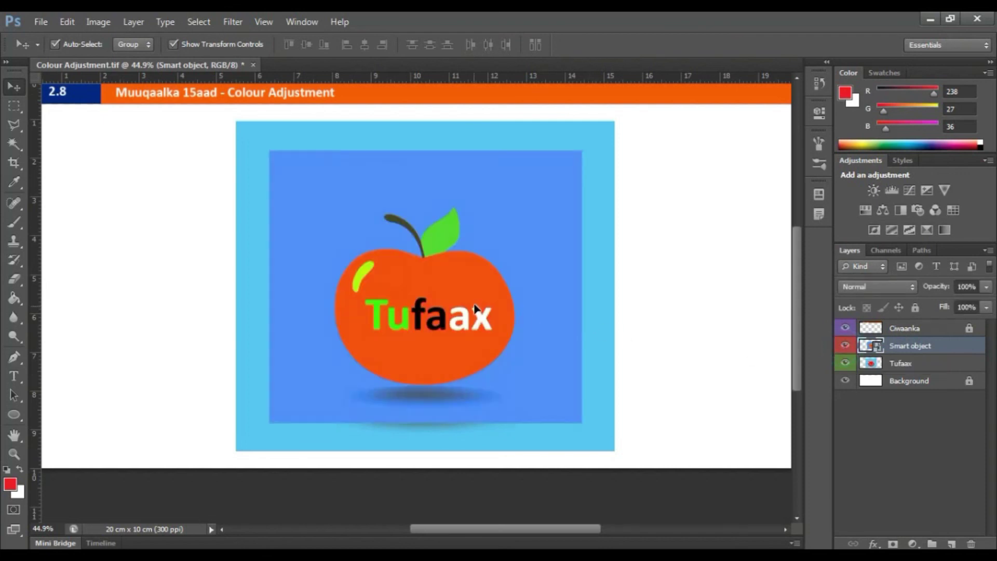
pyautogui.click(535, 257)
pyautogui.moveTo(404, 310); pyautogui.dragTo(427, 312)
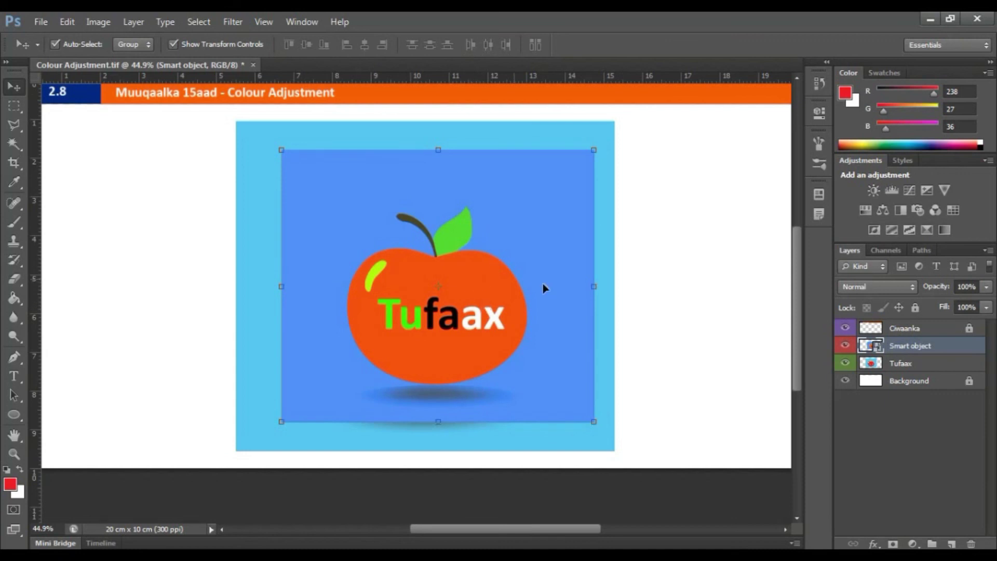
pyautogui.click(872, 368)
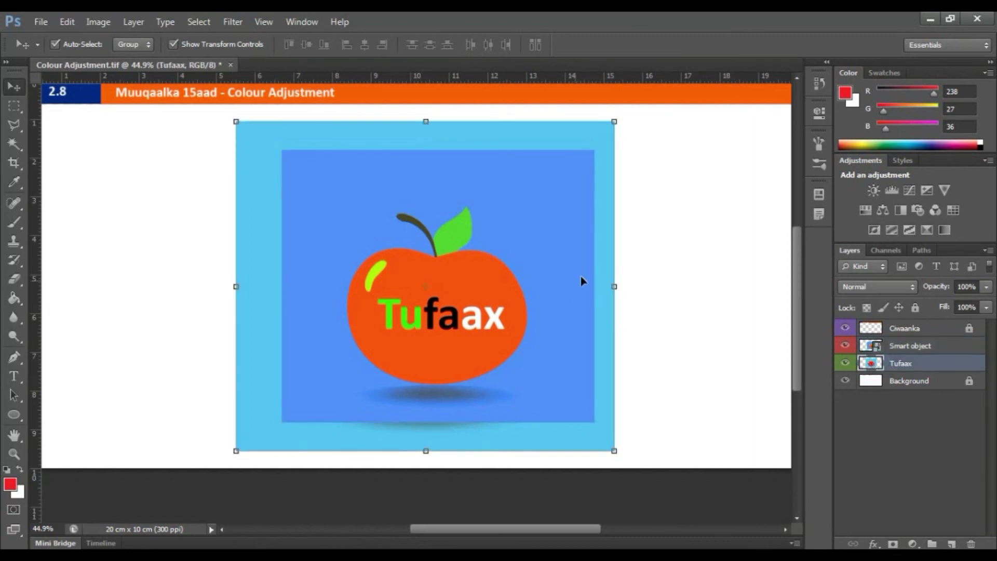
pyautogui.moveTo(444, 143); pyautogui.dragTo(457, 143)
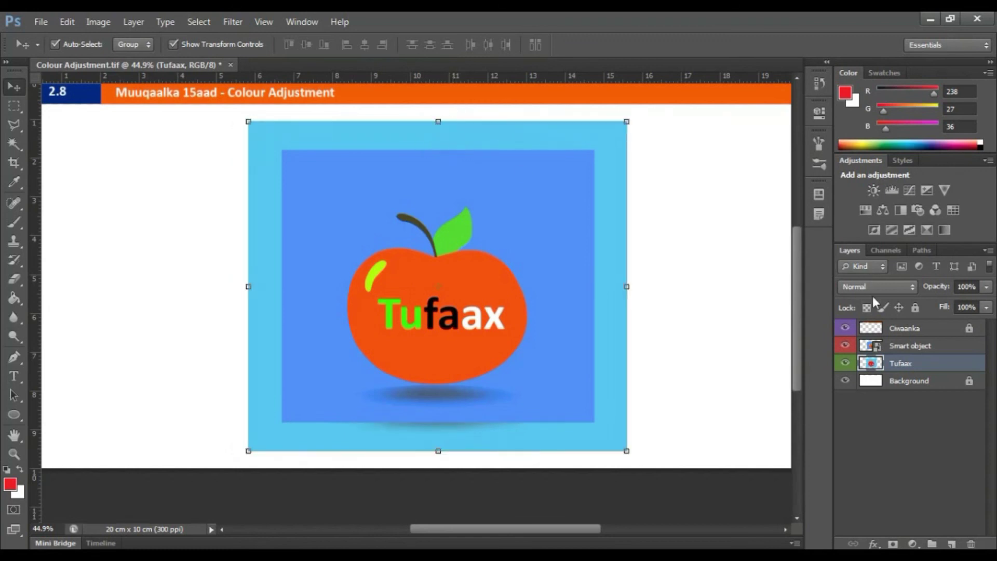
# Select the Smart object layer in place of Tufaax and check which image adjustment commands are offered for it
pyautogui.click(878, 350)
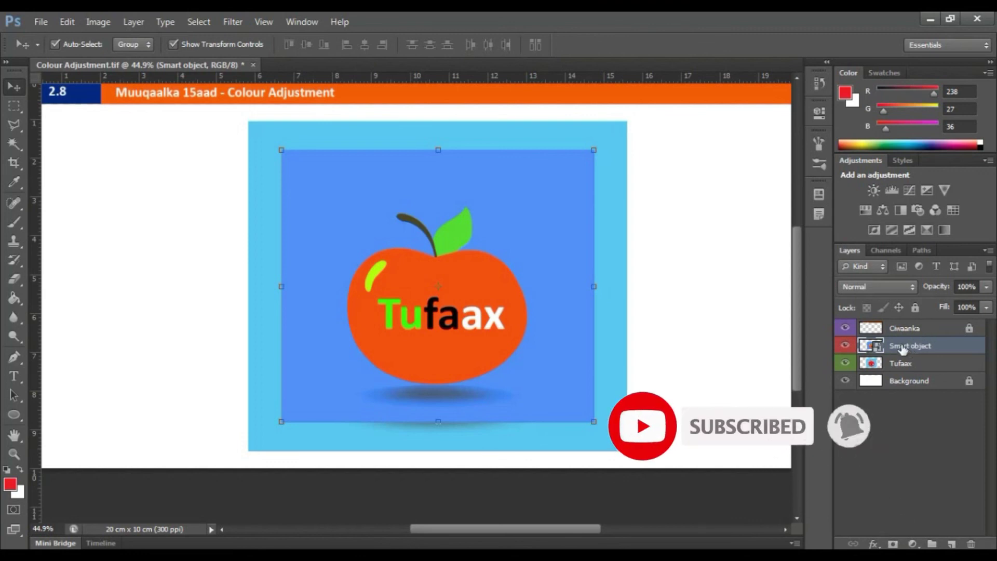
pyautogui.click(93, 22)
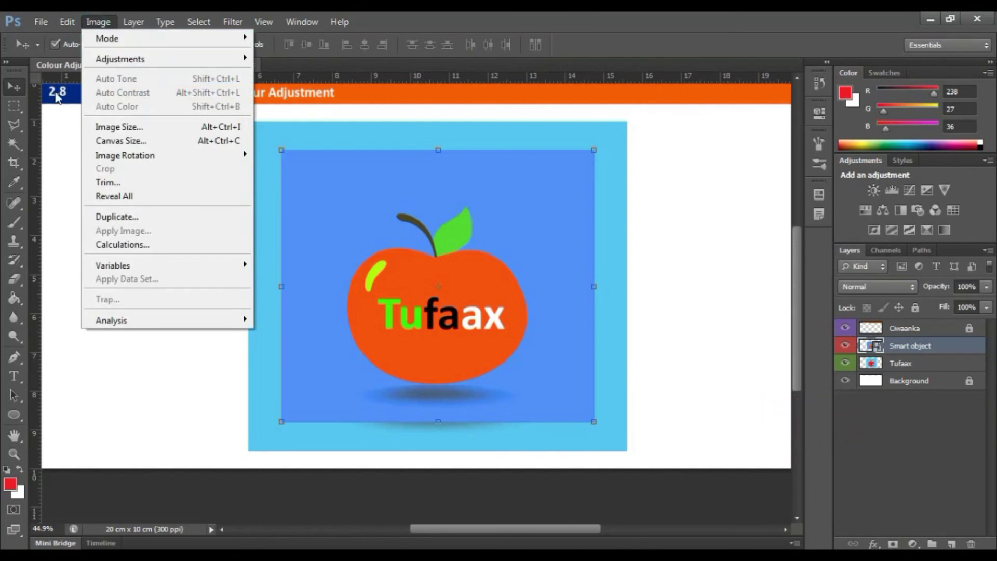
pyautogui.moveTo(132, 58)
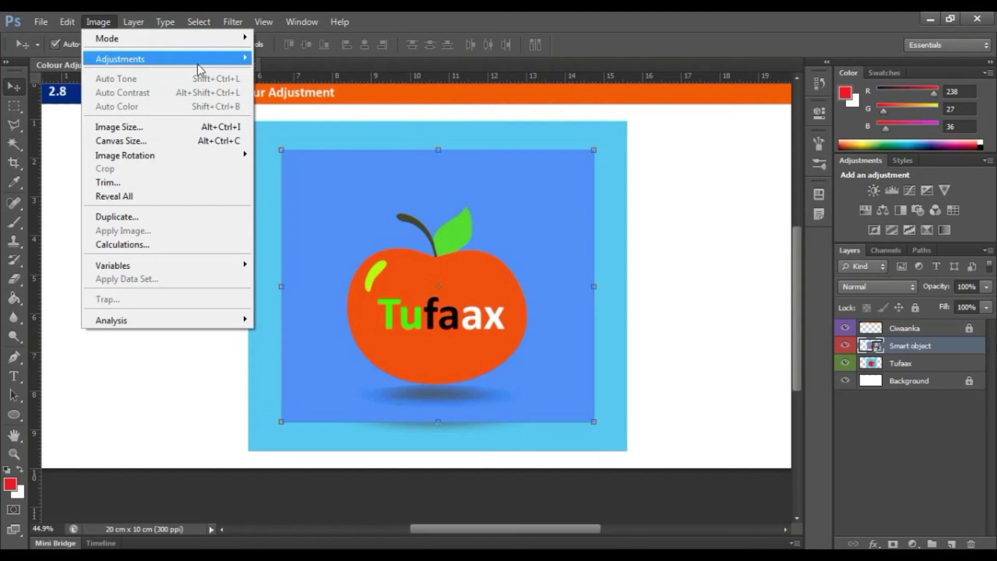
pyautogui.click(513, 19)
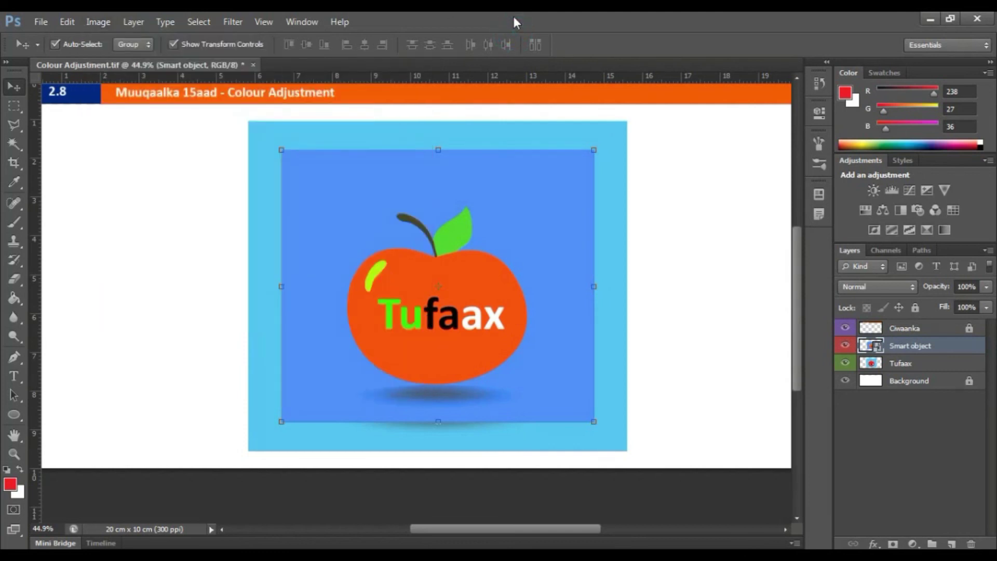